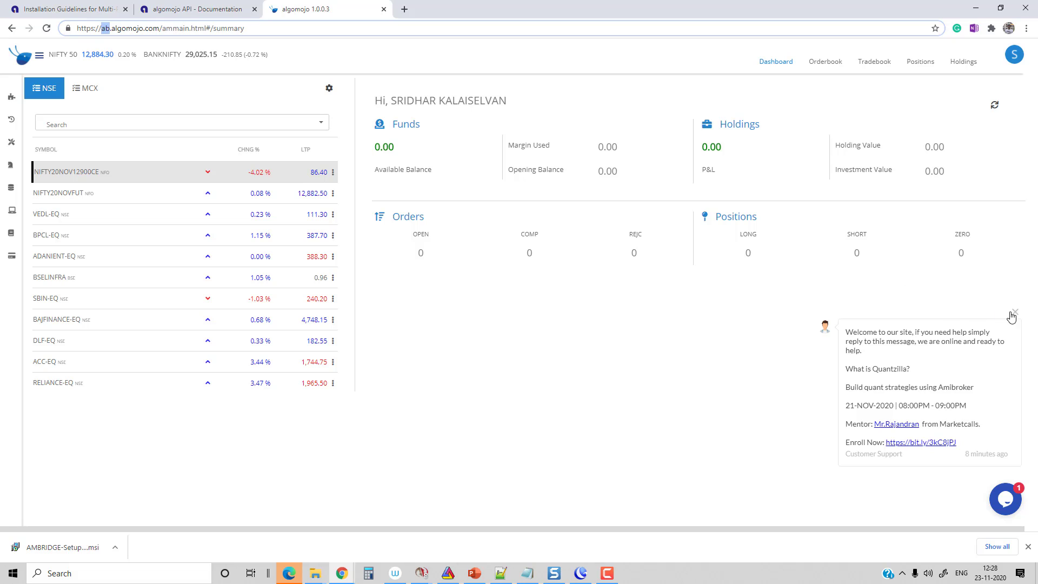
Step: Close the customer-support chat welcome popup on the Algomojo dashboard
{"action": "left_click", "coordinate": [1015, 312]}
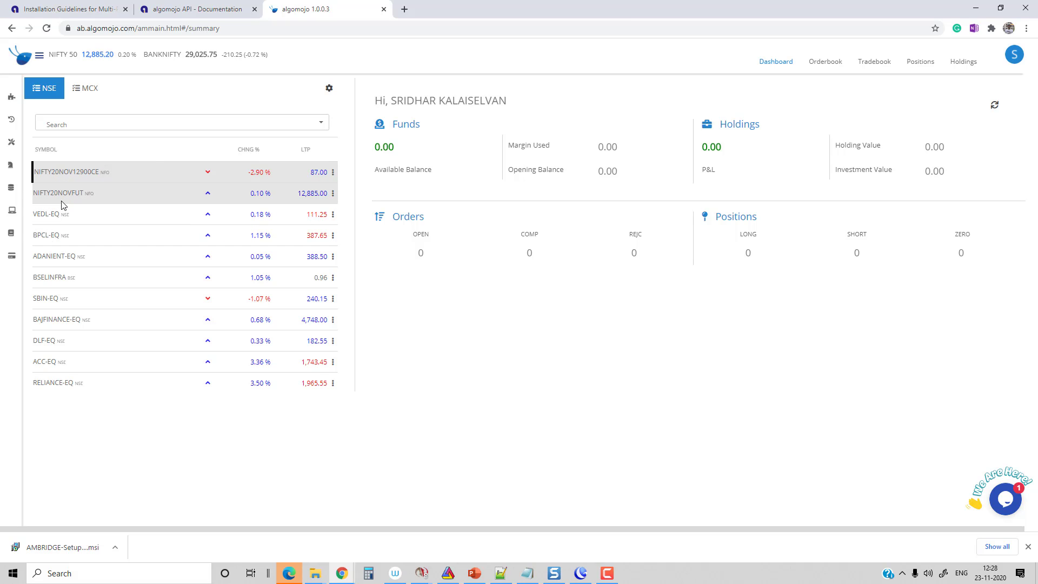
Step: Copy the NIFTY20NOVFUT trading symbol from its Security Info details
{"action": "left_click", "coordinate": [331, 194]}
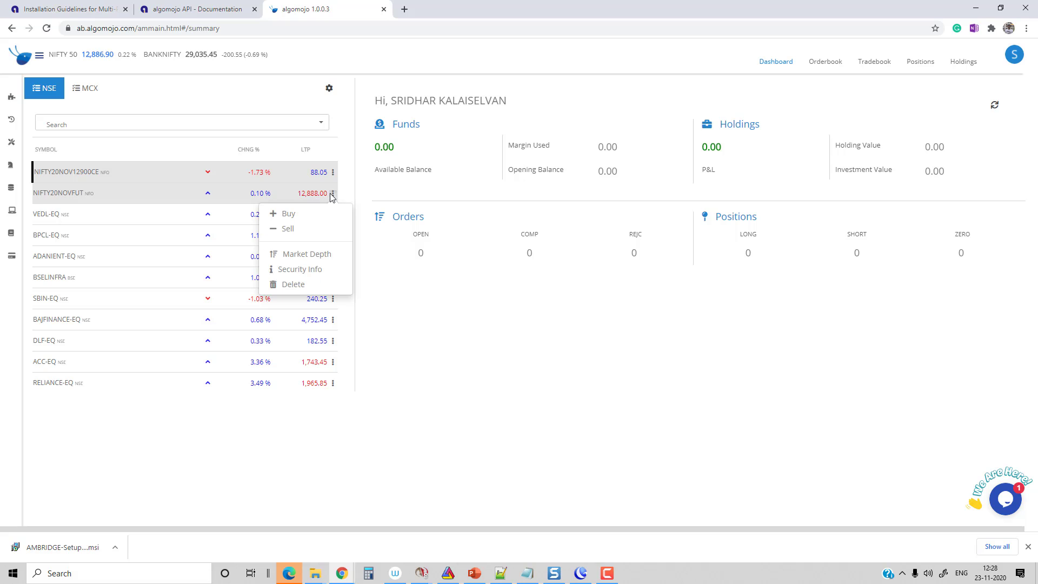
{"action": "left_click", "coordinate": [302, 269]}
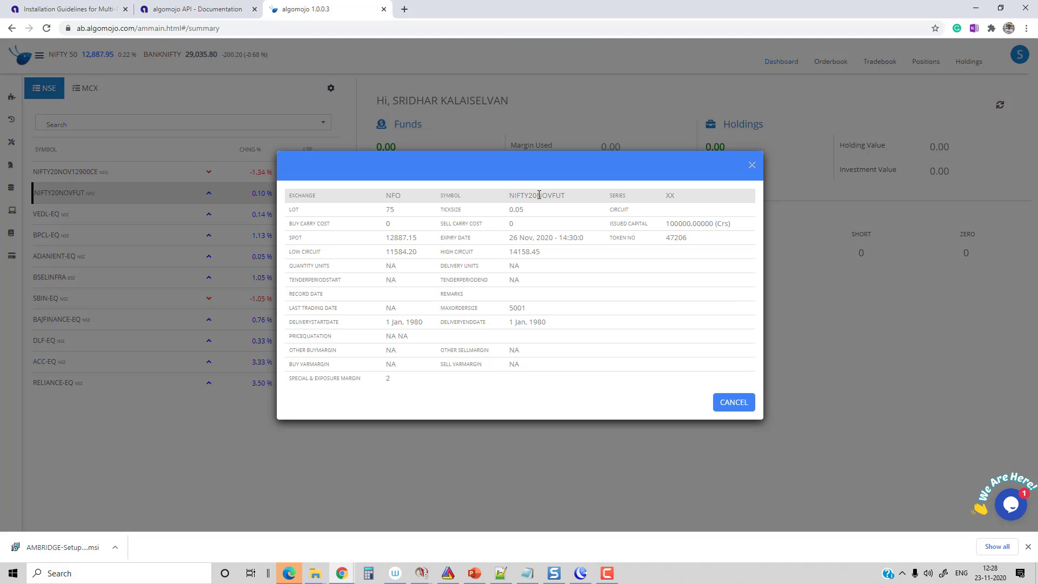
{"action": "double_click", "coordinate": [538, 195]}
{"action": "right_click", "coordinate": [522, 194]}
{"action": "left_click", "coordinate": [543, 202]}
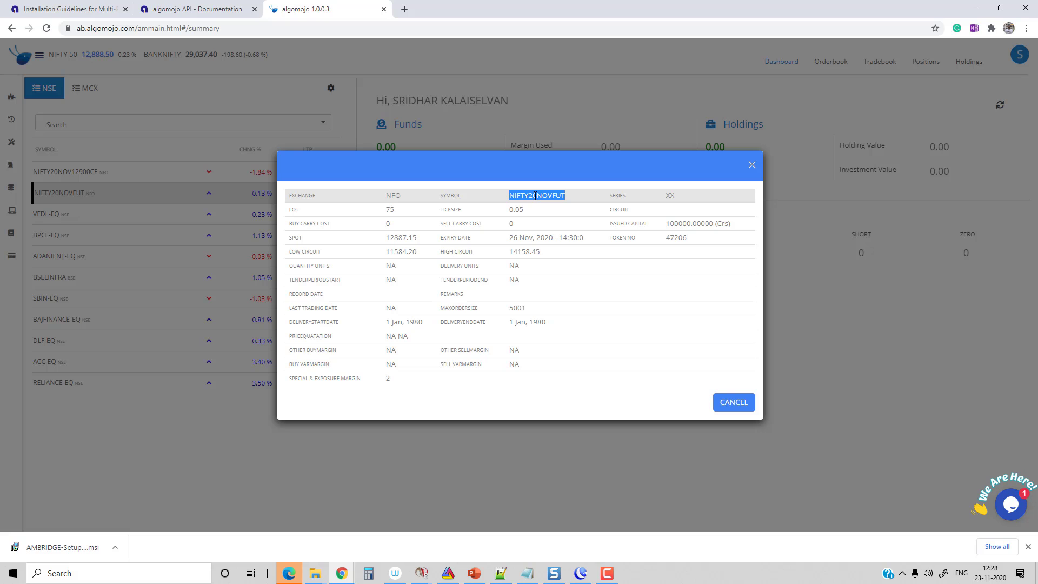
{"action": "left_click", "coordinate": [752, 166]}
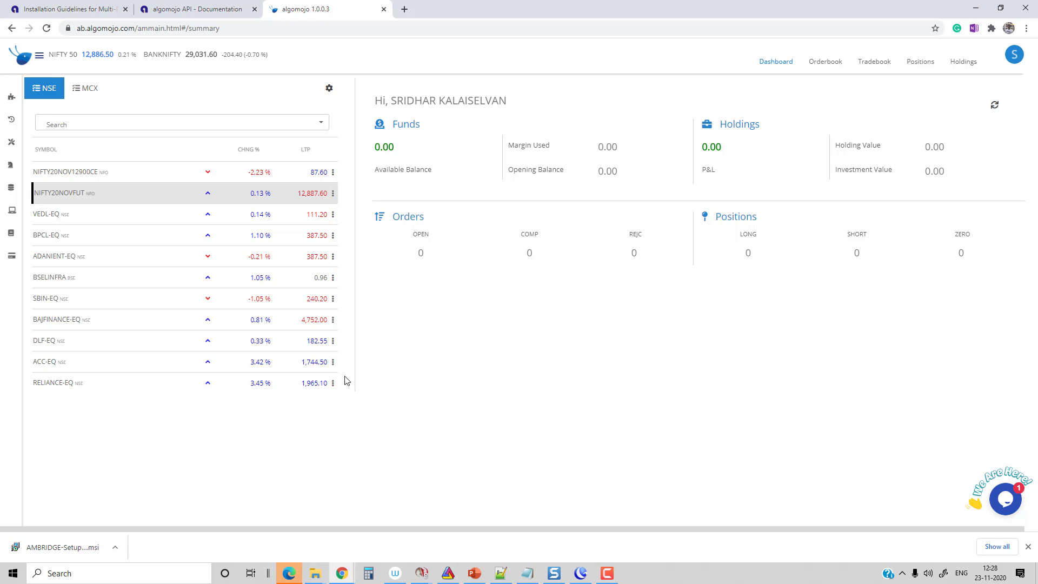
Step: Review RELIANCE-EQ's security details: lot 1, tick 0.05, circuit 1709.55–2089.45
{"action": "left_click", "coordinate": [333, 382]}
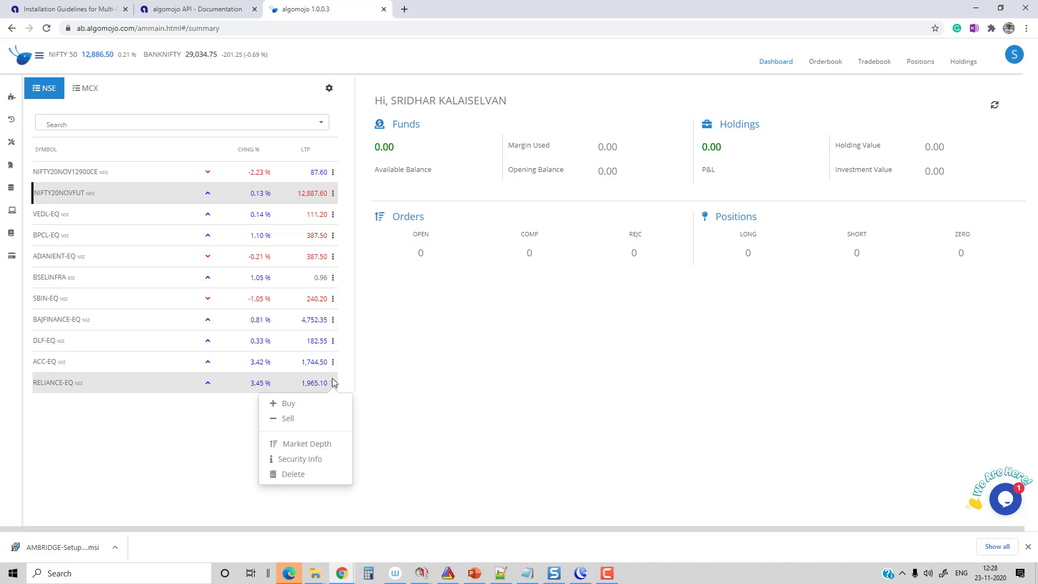
{"action": "left_click", "coordinate": [309, 461]}
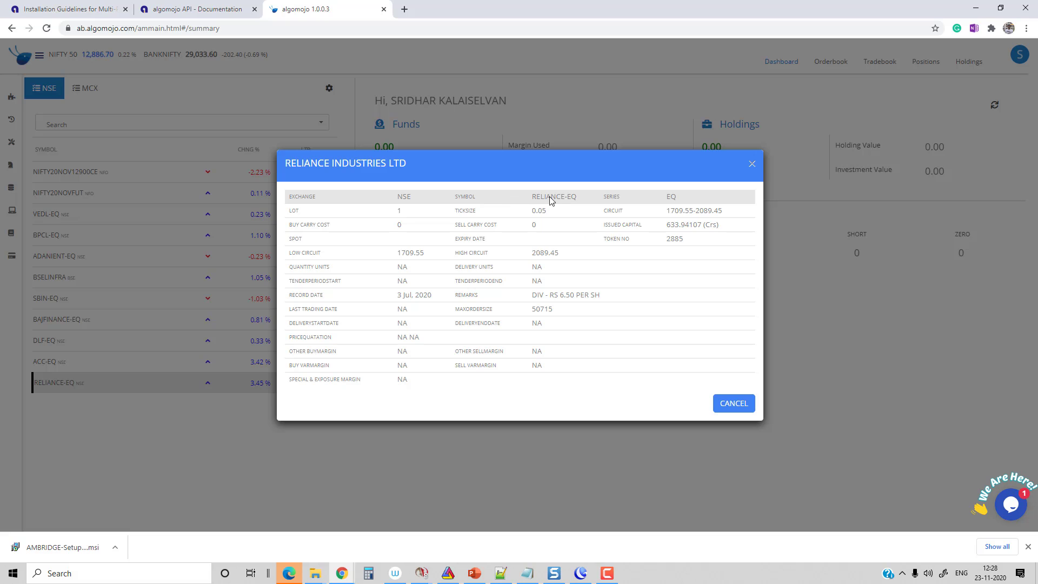
{"action": "left_click_drag", "start_coordinate": [536, 198], "coordinate": [583, 196]}
{"action": "left_click", "coordinate": [726, 404]}
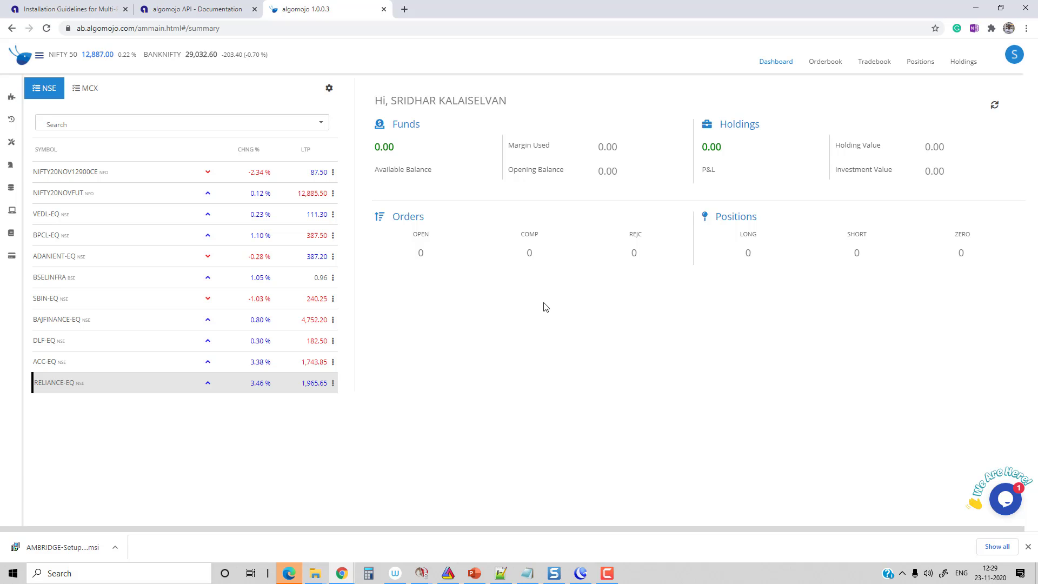
Step: Bring up MetaTrader 4's NSE_Nifty chart and select Moving Average under Expert Advisors
{"action": "left_click", "coordinate": [581, 573]}
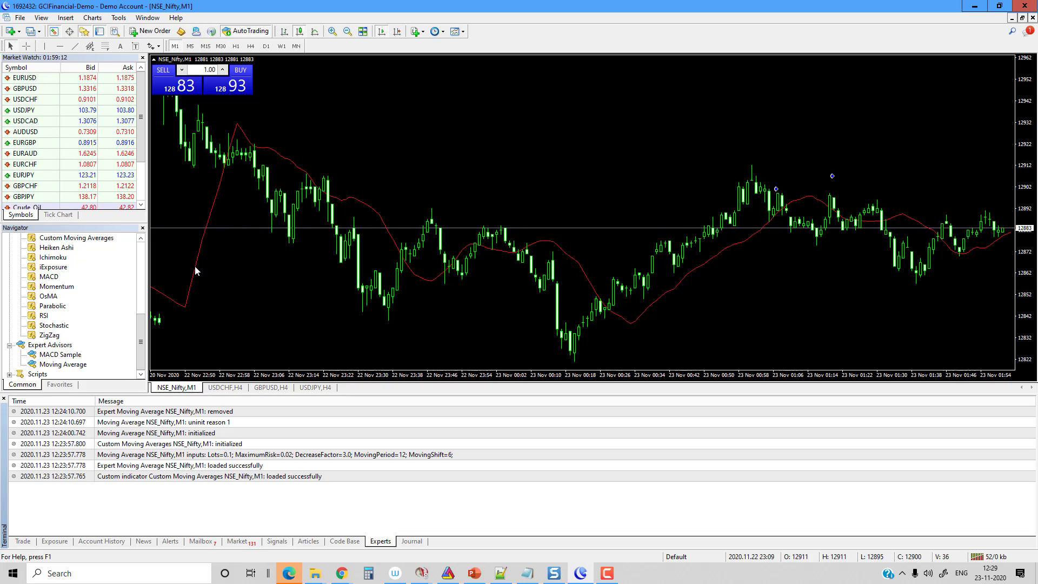
{"action": "left_click", "coordinate": [59, 365]}
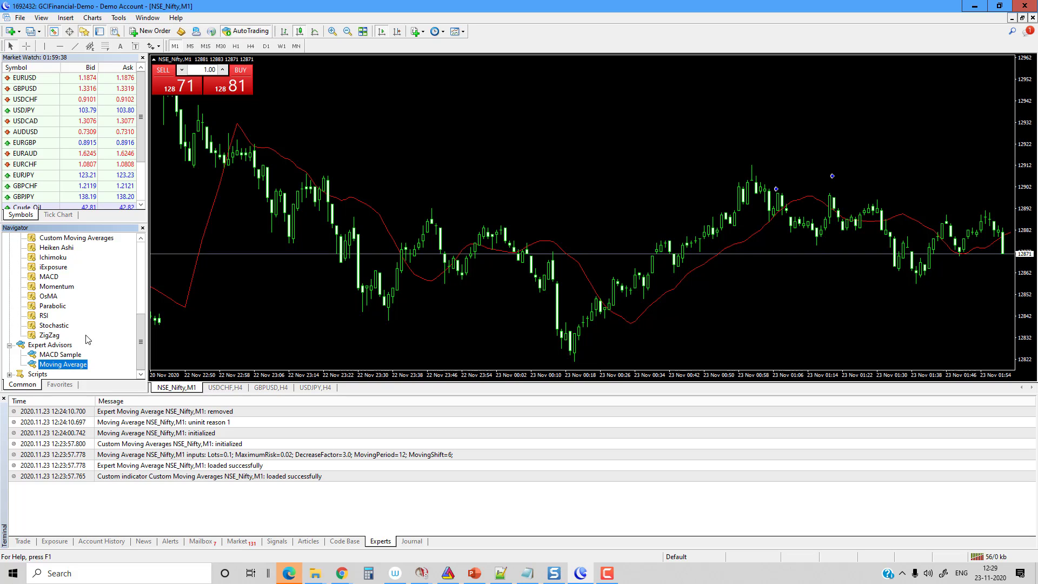
Step: Open the Moving Average expert's source in MetaEditor through Modify
{"action": "right_click", "coordinate": [49, 366]}
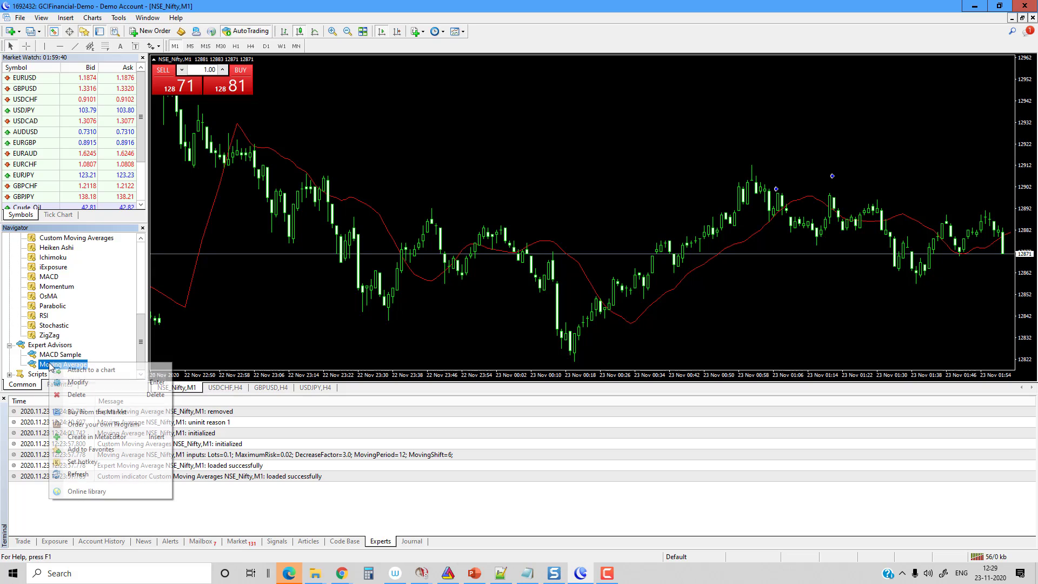
{"action": "left_click", "coordinate": [89, 385]}
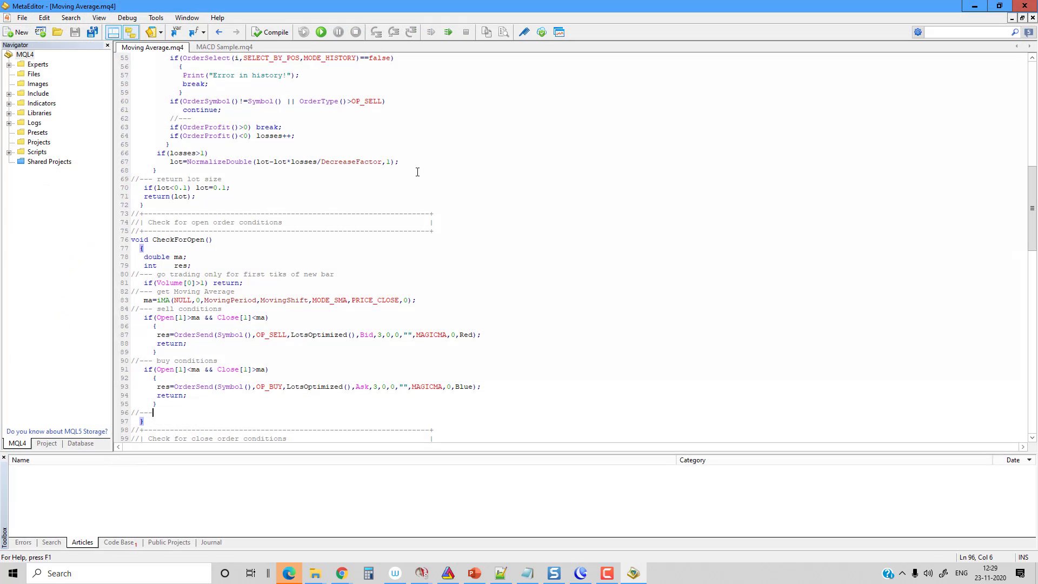
{"action": "scroll", "coordinate": [418, 184], "scroll_direction": "up", "scroll_amount": 18}
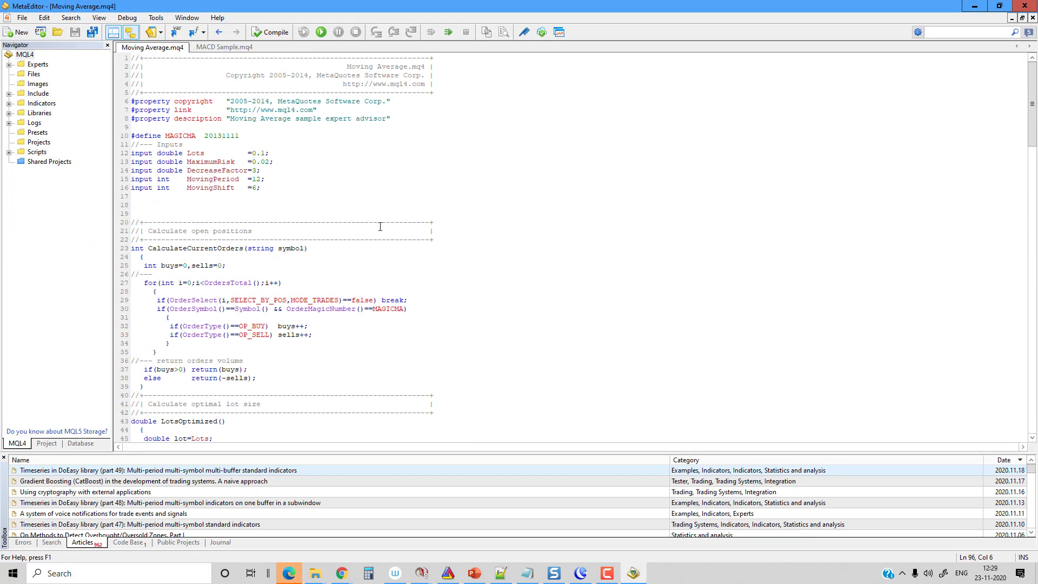
{"action": "left_click", "coordinate": [280, 125]}
{"action": "scroll", "coordinate": [298, 183], "scroll_direction": "down", "scroll_amount": 18}
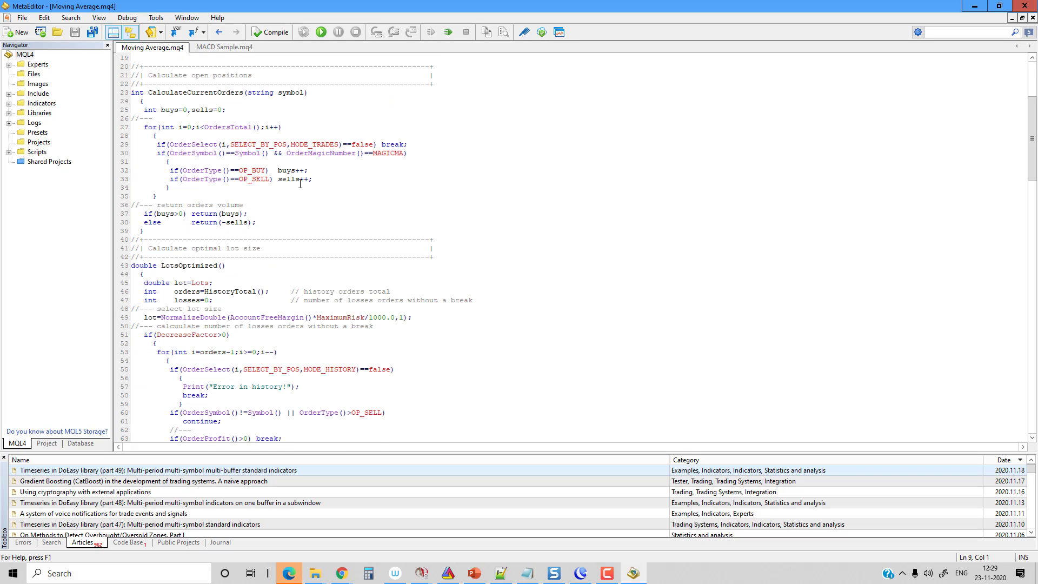
{"action": "scroll", "coordinate": [300, 187], "scroll_direction": "down", "scroll_amount": 3}
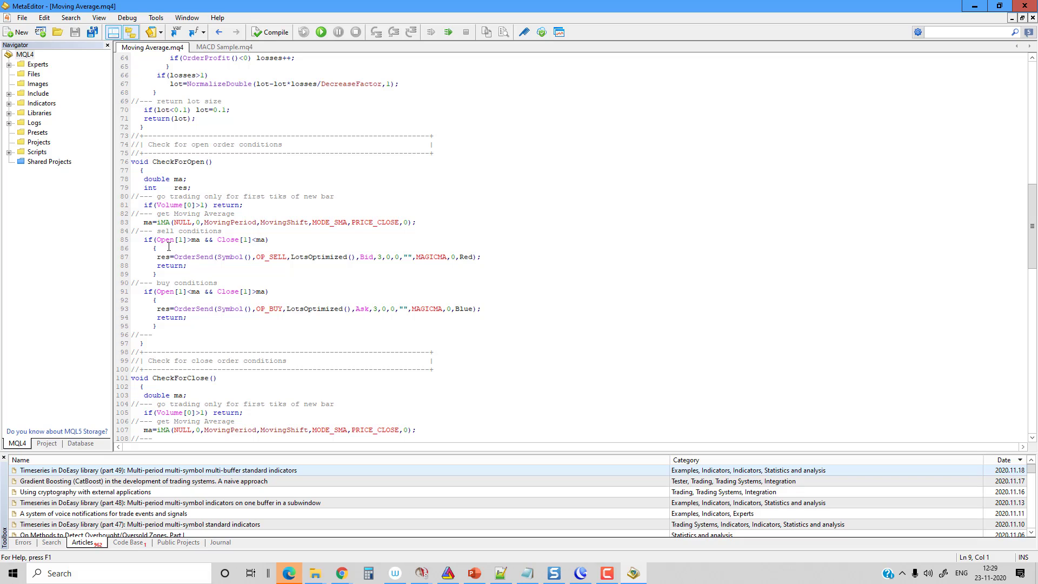
Step: Look over the buy and sell condition blocks, then add blank lines after the MovingShift input
{"action": "left_click_drag", "start_coordinate": [161, 241], "coordinate": [277, 246]}
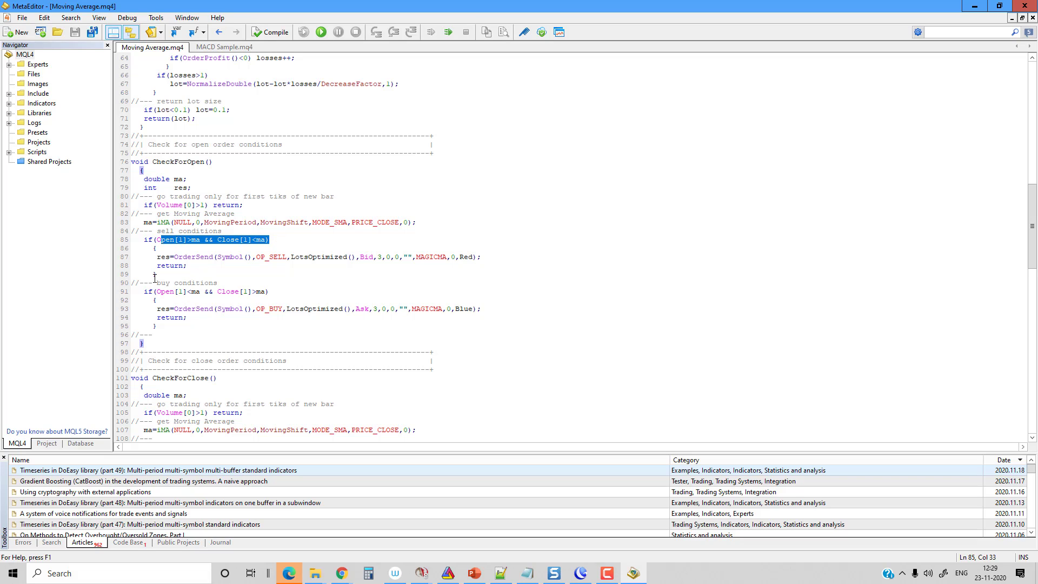
{"action": "left_click_drag", "start_coordinate": [153, 283], "coordinate": [157, 326]}
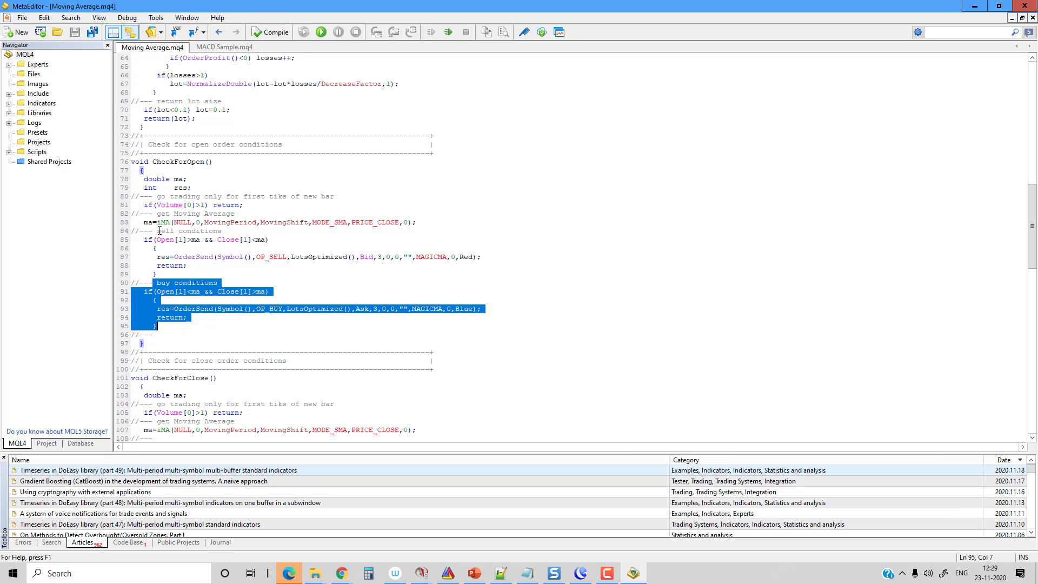
{"action": "left_click_drag", "start_coordinate": [153, 230], "coordinate": [204, 271]}
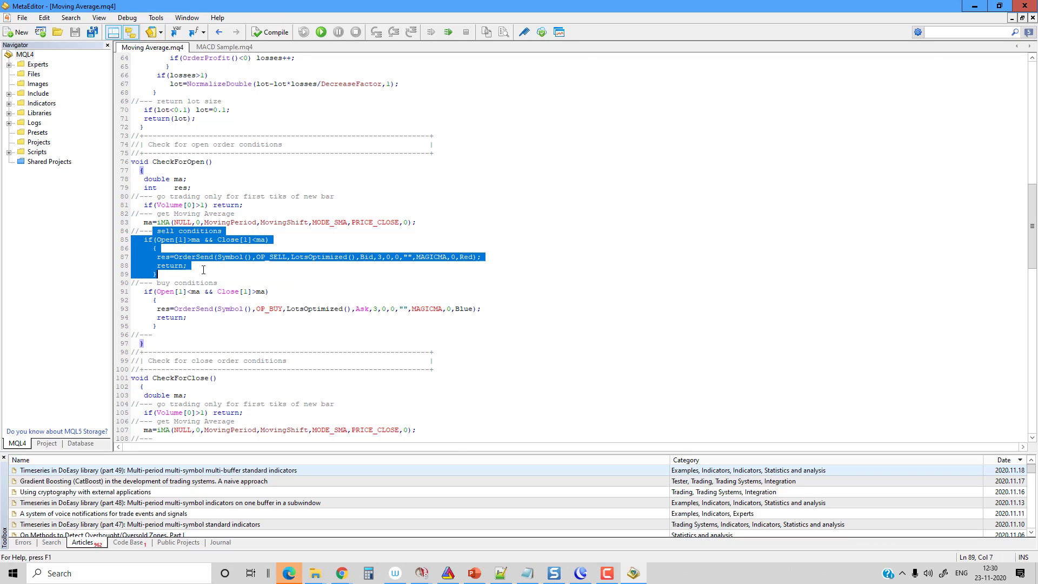
{"action": "left_click", "coordinate": [204, 270]}
{"action": "scroll", "coordinate": [203, 271], "scroll_direction": "up", "scroll_amount": 20}
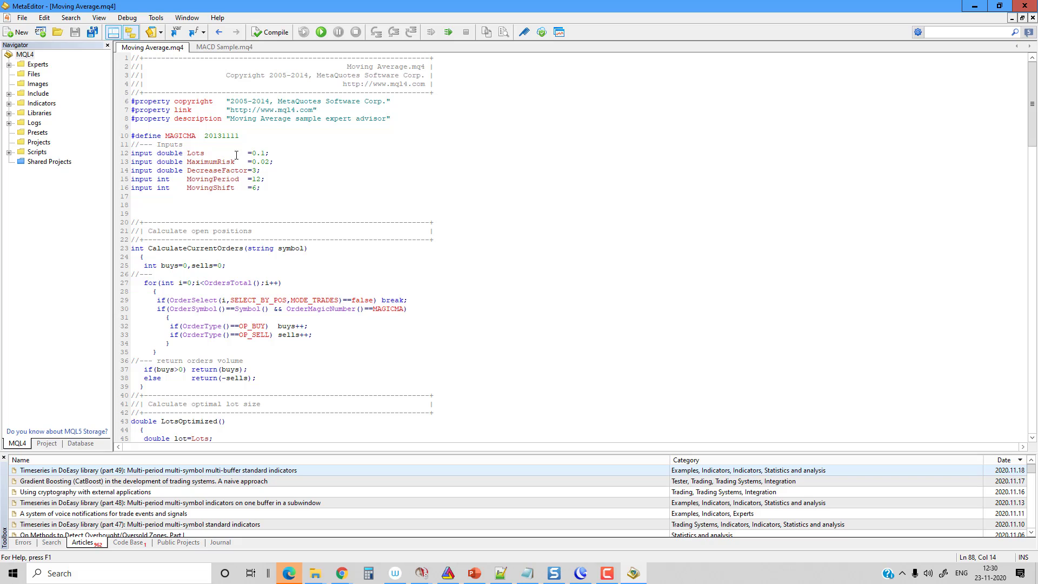
{"action": "left_click", "coordinate": [278, 189]}
{"action": "key", "text": "Return"}
{"action": "key", "text": "Return"}
{"action": "key", "text": "Return"}
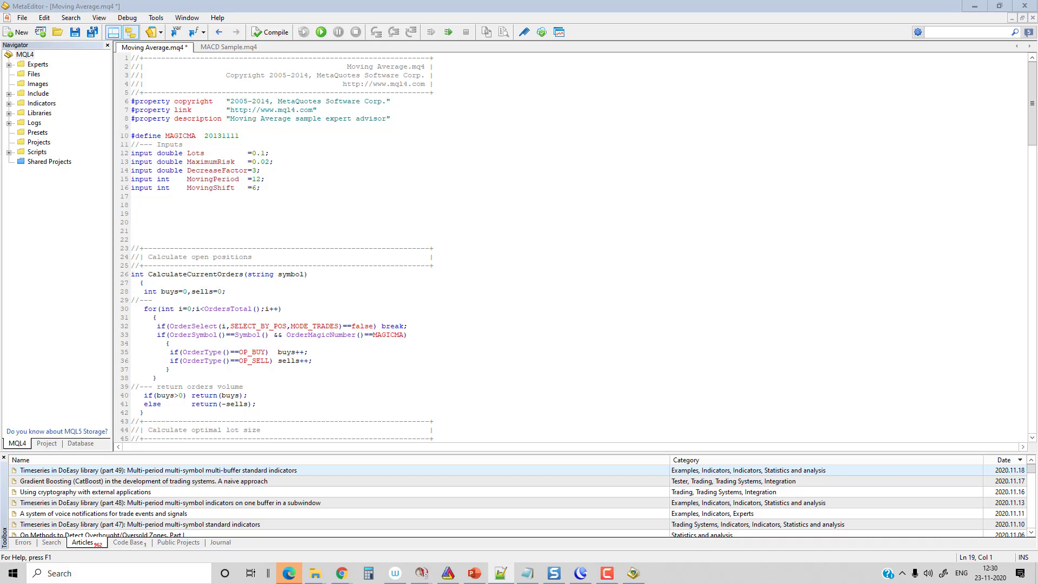
Step: Paste the Algomojo Autotrading Modules inputs and AMMT4BRIDGE.dll import block at line 19
{"action": "left_click", "coordinate": [160, 210]}
{"action": "key", "text": "ctrl+v"}
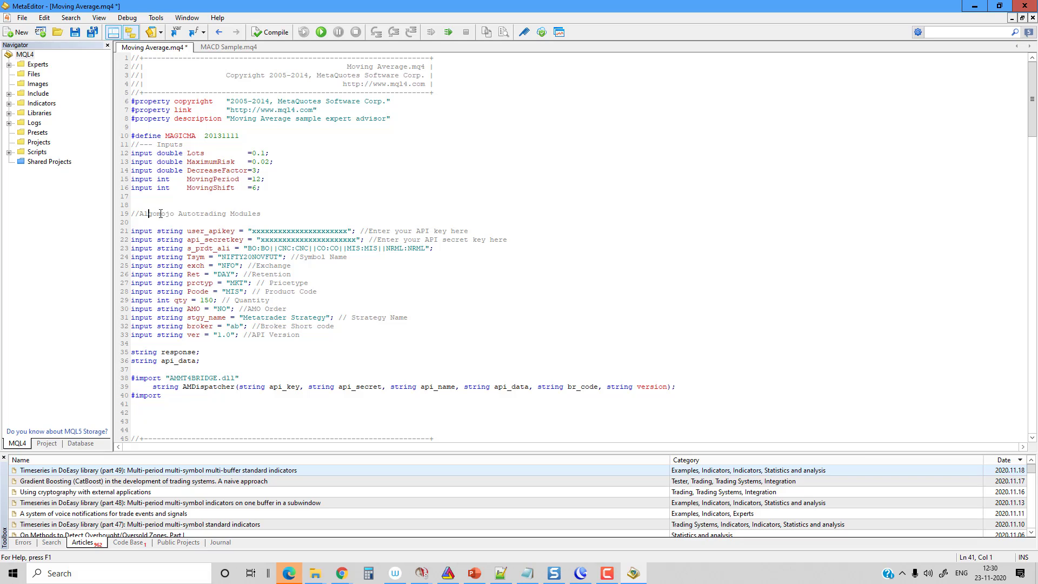
{"action": "left_click_drag", "start_coordinate": [148, 213], "coordinate": [312, 214]}
{"action": "left_click", "coordinate": [281, 211]}
{"action": "left_click_drag", "start_coordinate": [131, 377], "coordinate": [206, 407]}
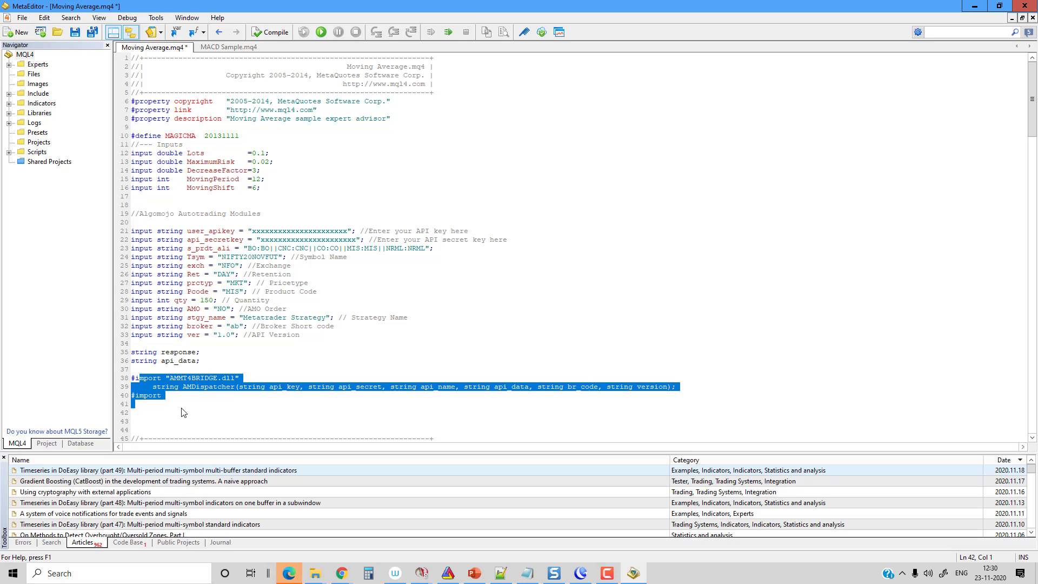
{"action": "left_click", "coordinate": [182, 409]}
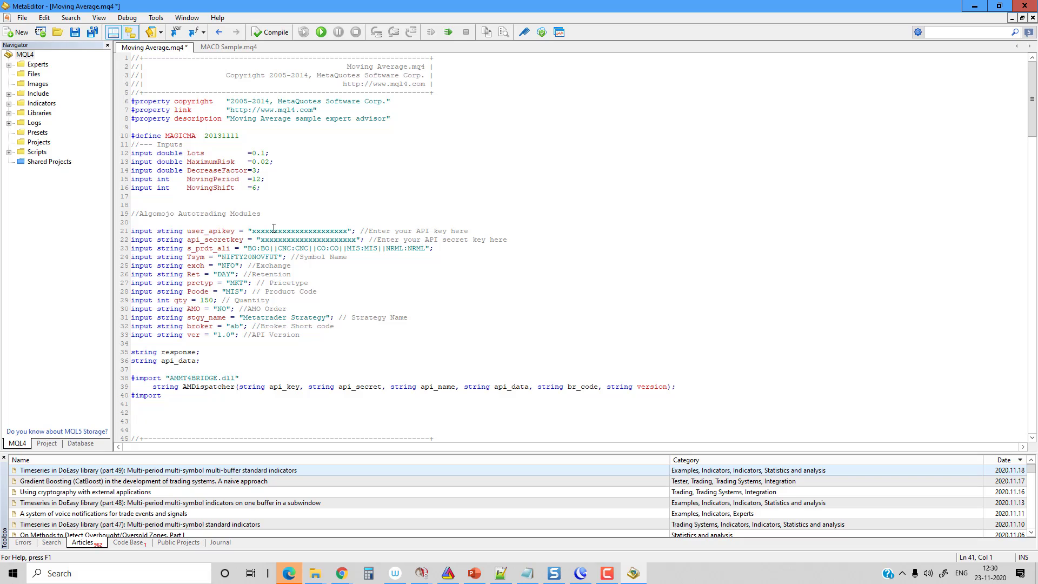
Step: Inspect the API key and API secret placeholders on lines 21–22
{"action": "double_click", "coordinate": [273, 231]}
{"action": "double_click", "coordinate": [278, 241]}
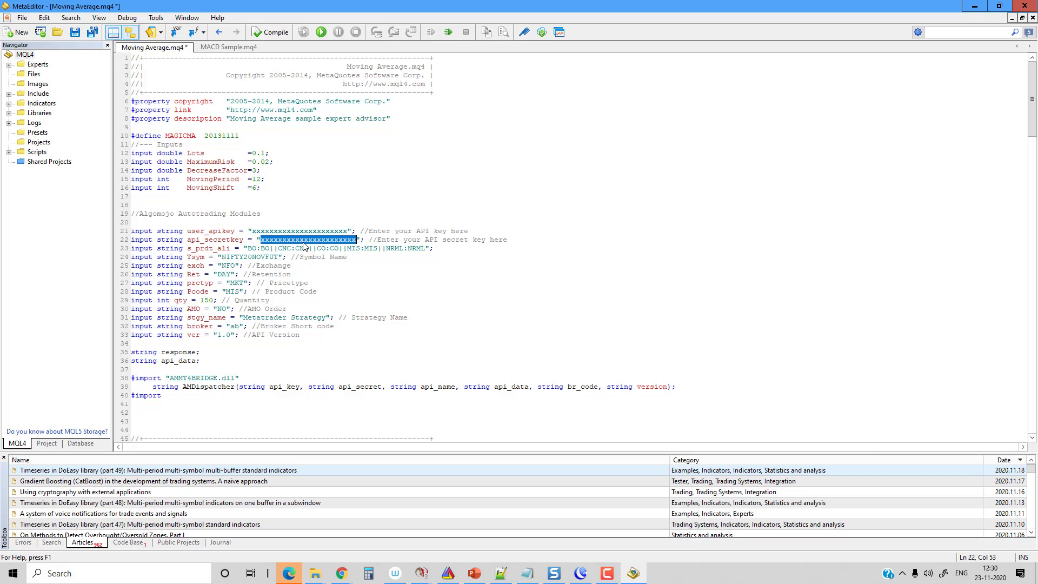
{"action": "double_click", "coordinate": [277, 231]}
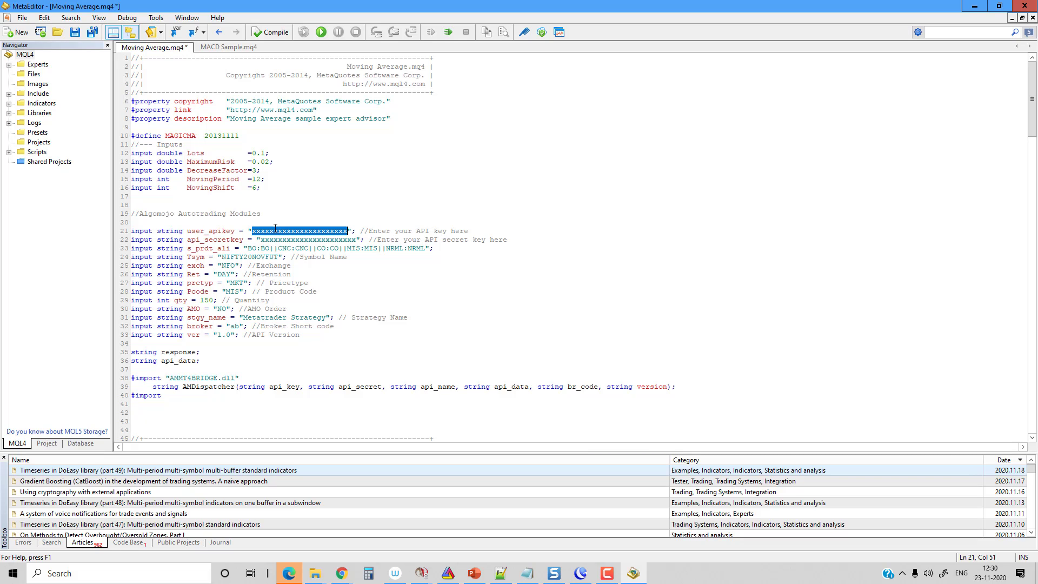
{"action": "double_click", "coordinate": [281, 239]}
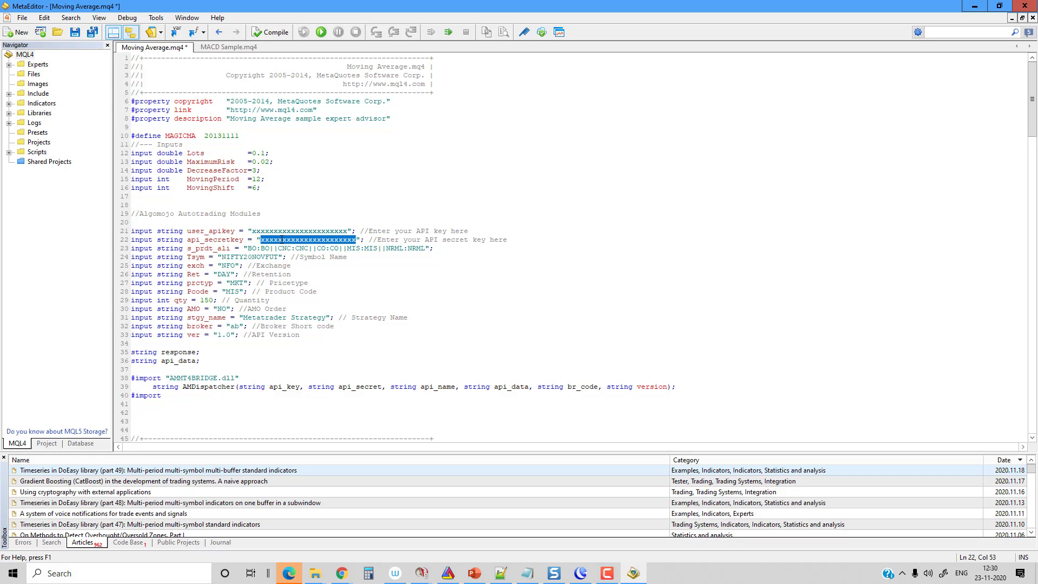
Step: Copy the account's API key from Algomojo's My API page and return to MetaEditor
{"action": "left_click", "coordinate": [342, 573]}
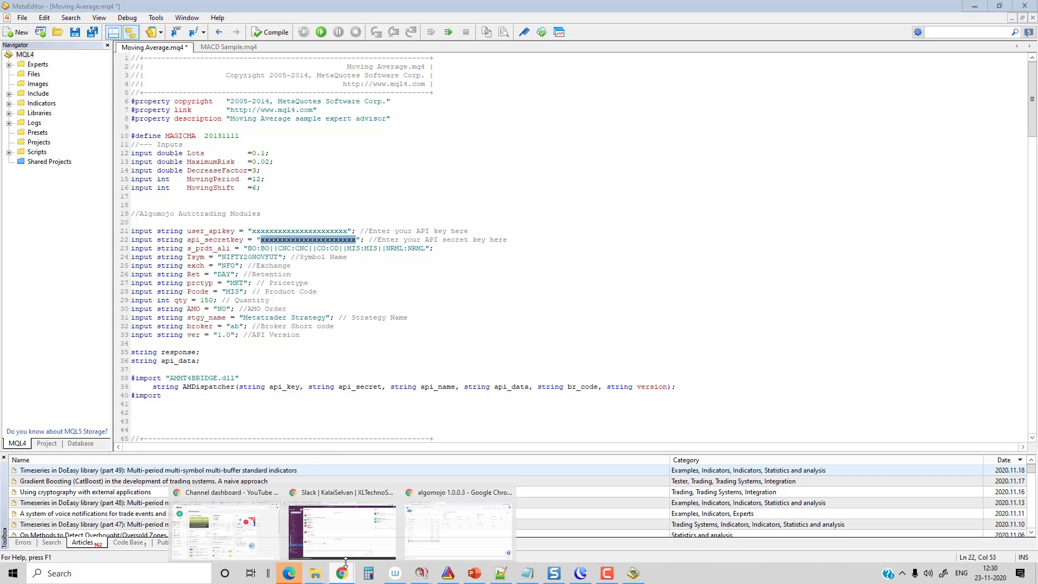
{"action": "left_click", "coordinate": [476, 531]}
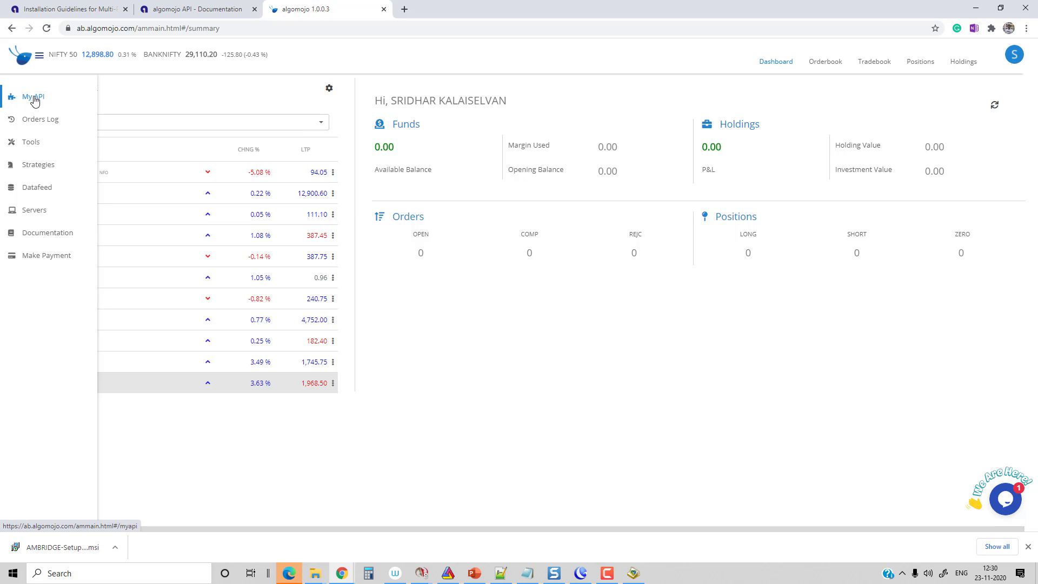
{"action": "left_click", "coordinate": [34, 101]}
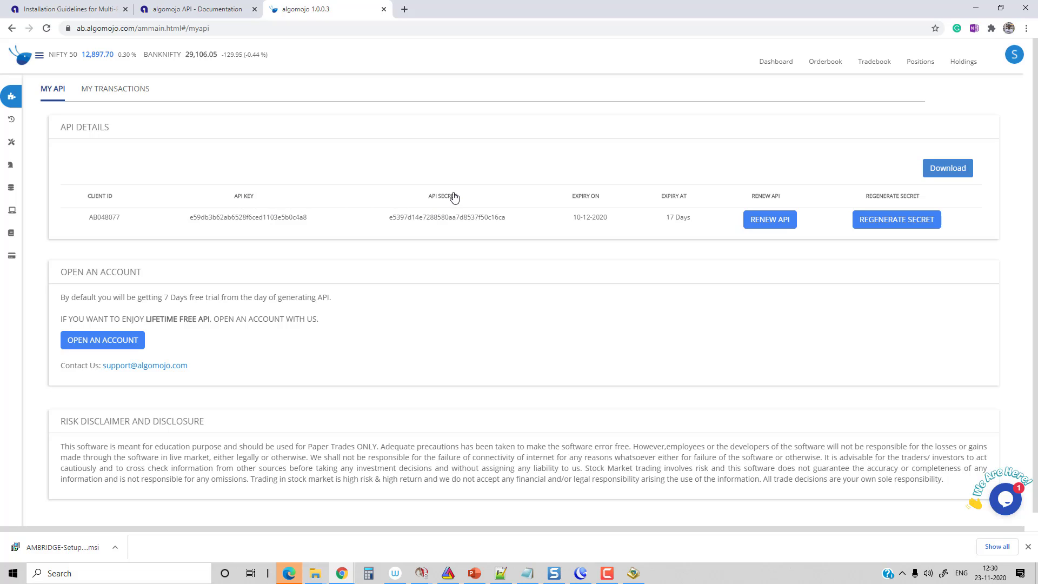
{"action": "double_click", "coordinate": [250, 218]}
{"action": "key", "text": "ctrl+c"}
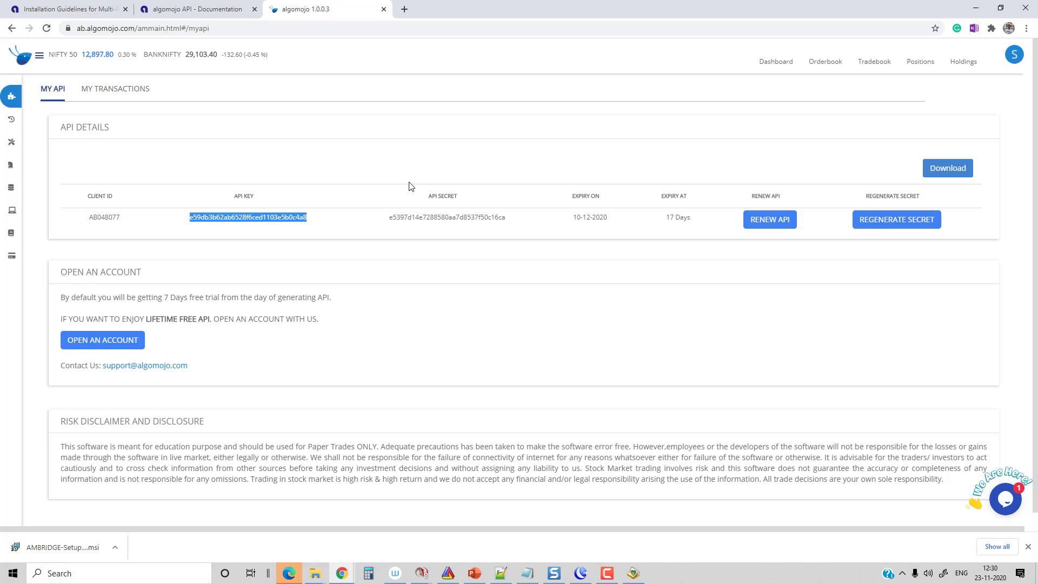
{"action": "key", "text": "alt+Tab"}
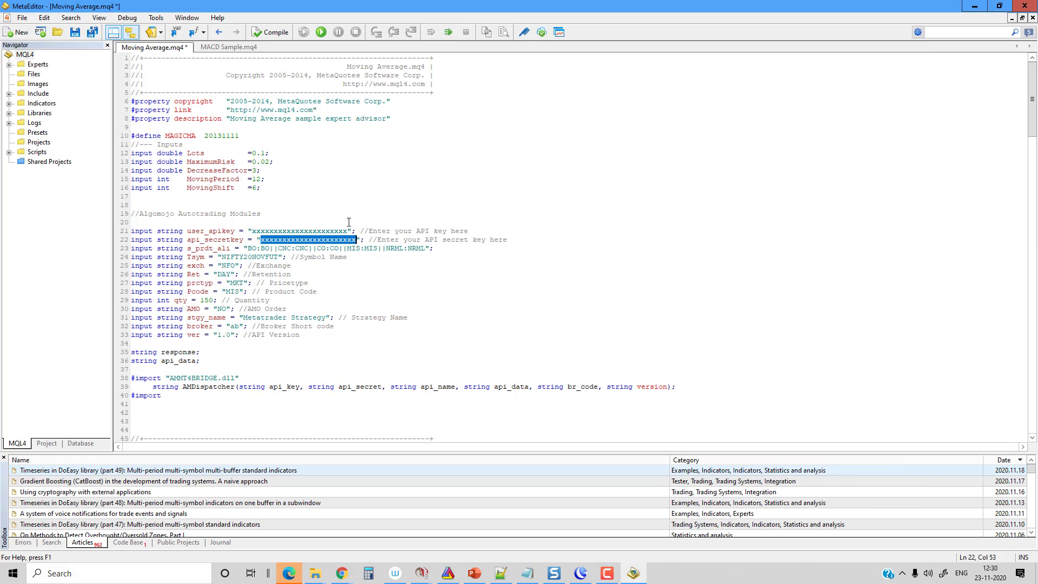
Step: Replace the user_apikey and api_secretkey placeholders with the account's Algomojo API key and secret
{"action": "double_click", "coordinate": [302, 233]}
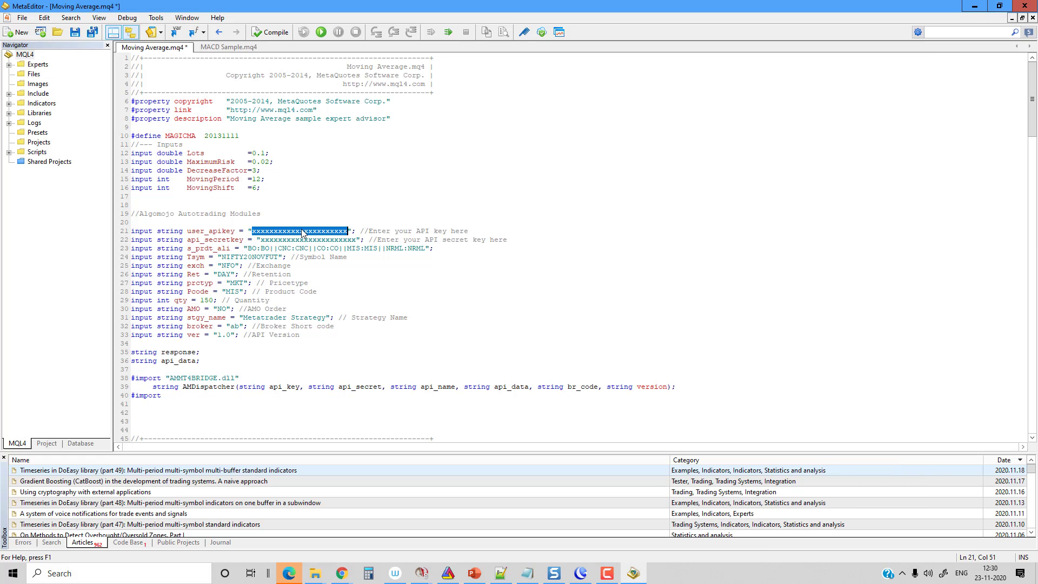
{"action": "key", "text": "ctrl+v"}
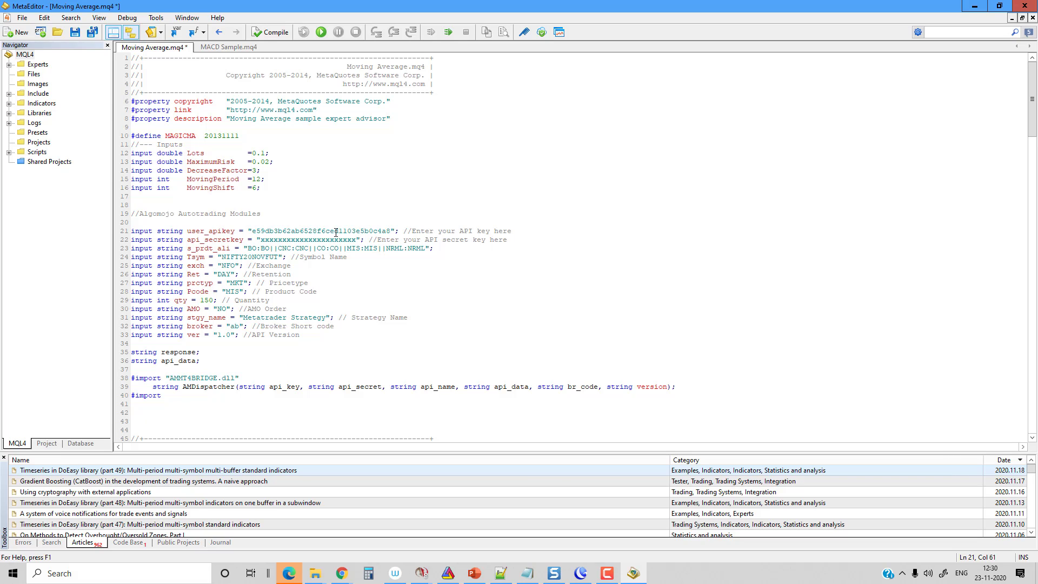
{"action": "double_click", "coordinate": [308, 240]}
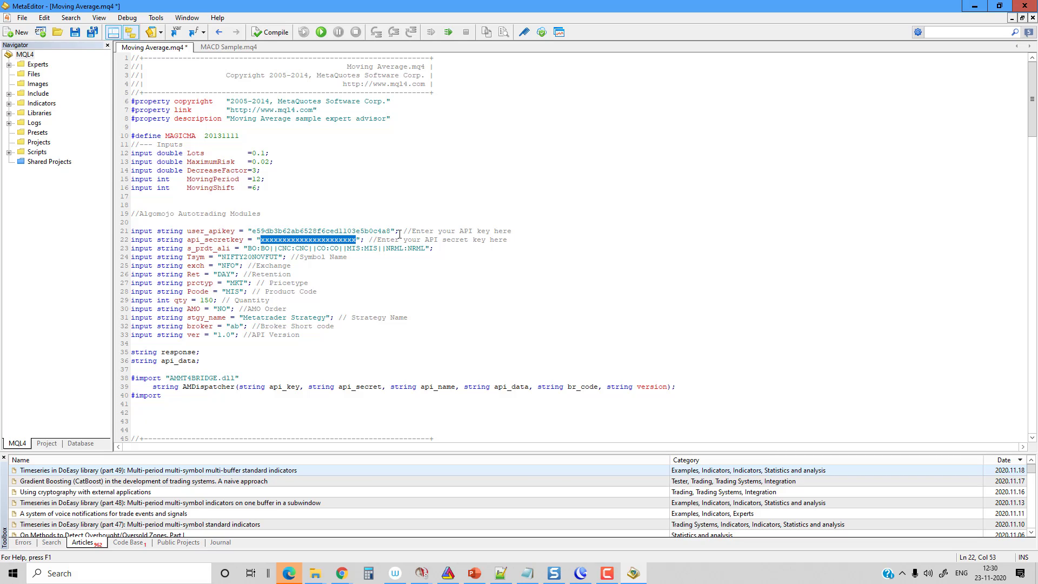
{"action": "key", "text": "alt+Tab"}
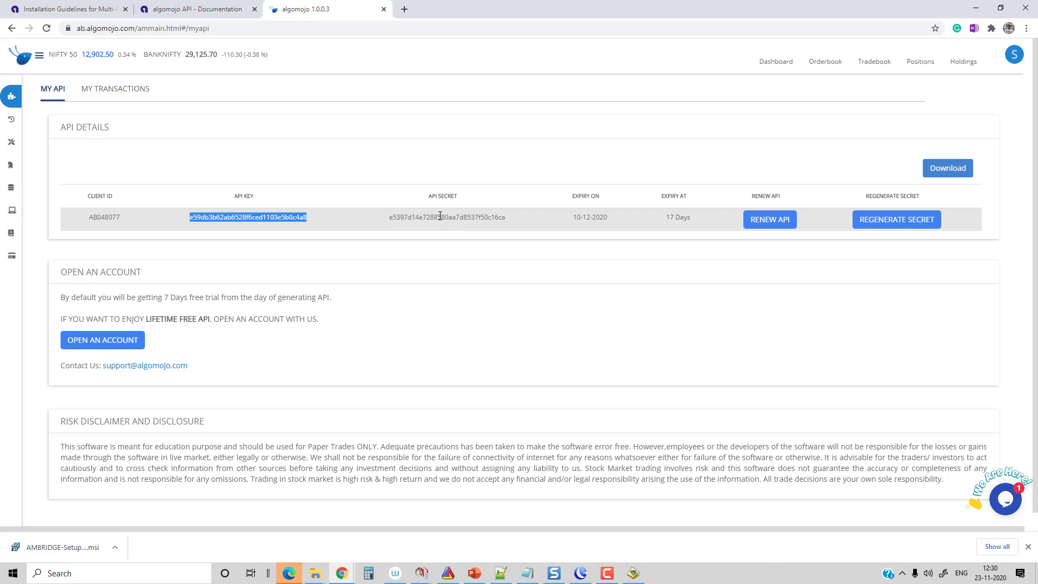
{"action": "double_click", "coordinate": [440, 216]}
{"action": "key", "text": "ctrl+c"}
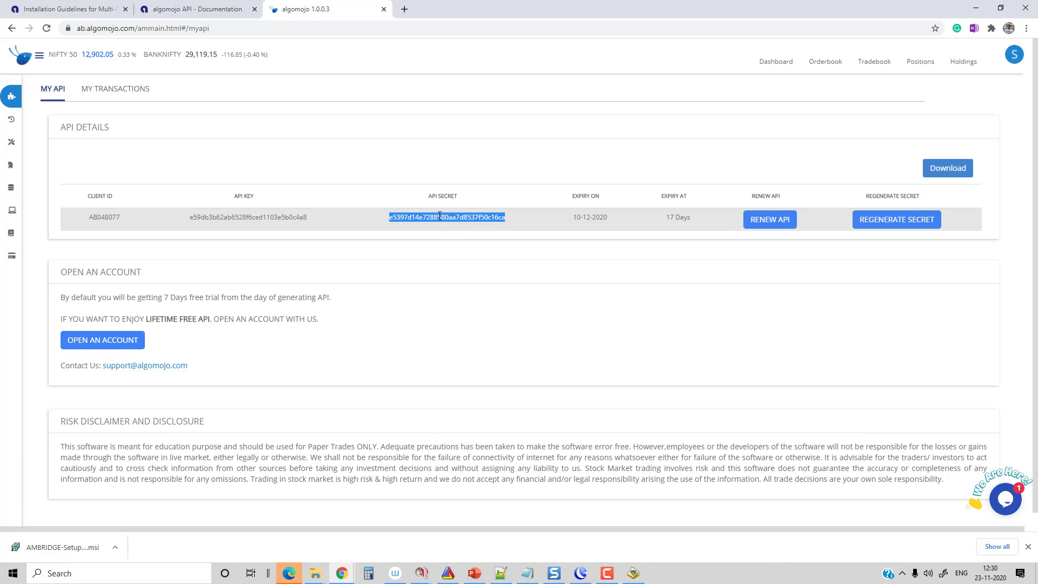
{"action": "key", "text": "alt+Tab"}
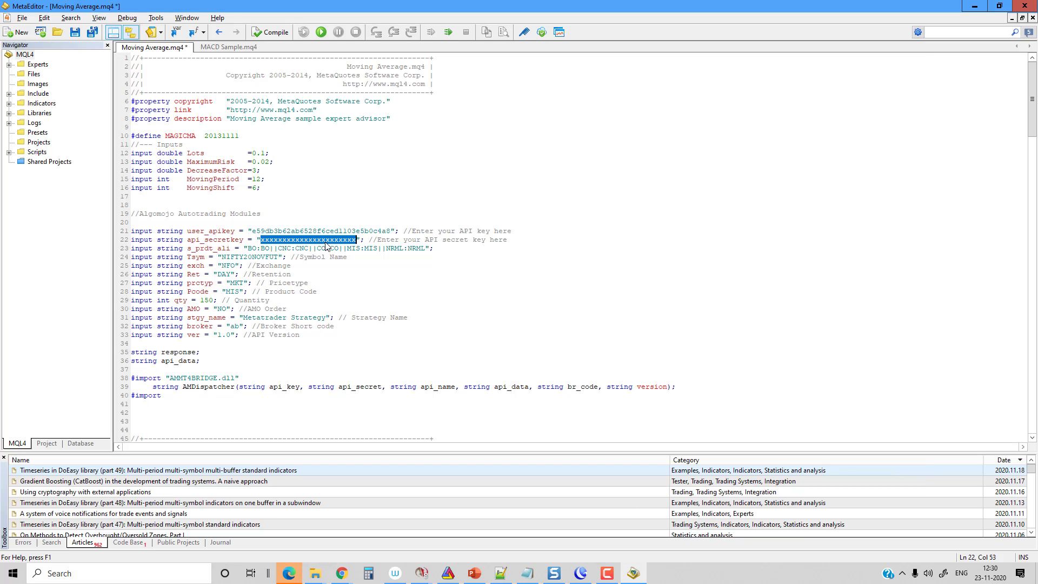
{"action": "key", "text": "ctrl+v"}
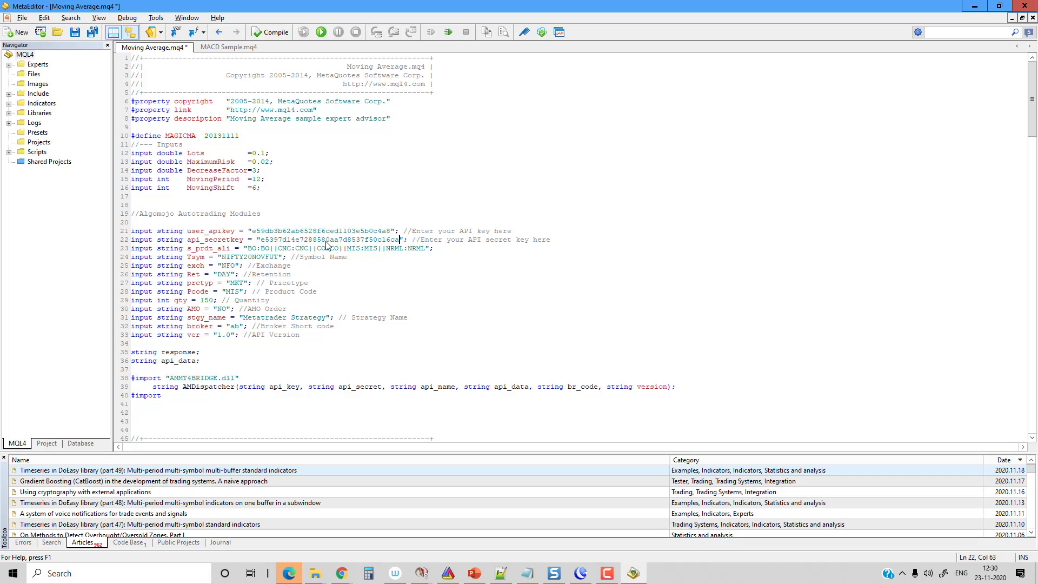
{"action": "left_click_drag", "start_coordinate": [260, 231], "coordinate": [422, 240]}
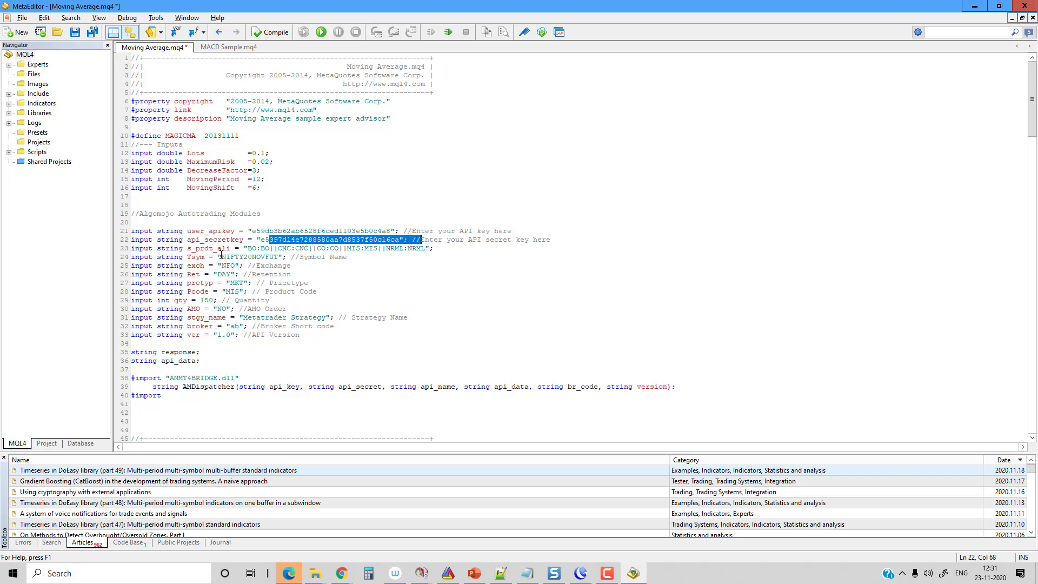
{"action": "mouse_move", "coordinate": [221, 257]}
{"action": "left_mouse_down"}
{"action": "mouse_move", "coordinate": [282, 257]}
{"action": "mouse_move", "coordinate": [221, 264]}
{"action": "left_mouse_up"}
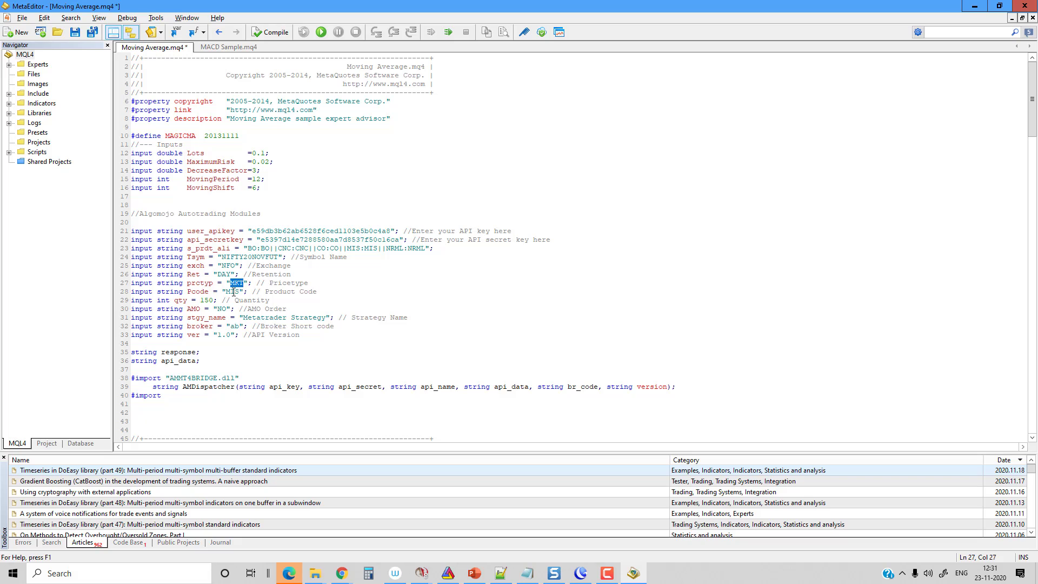
{"action": "left_click_drag", "start_coordinate": [226, 291], "coordinate": [240, 291]}
{"action": "left_click_drag", "start_coordinate": [200, 300], "coordinate": [215, 300]}
{"action": "left_click_drag", "start_coordinate": [240, 318], "coordinate": [340, 321]}
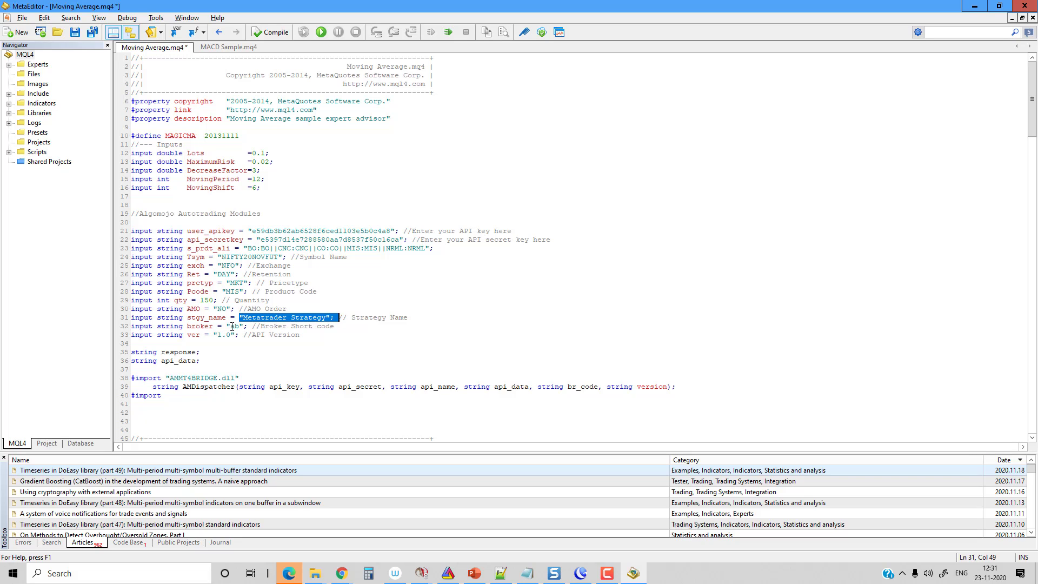
{"action": "left_click_drag", "start_coordinate": [232, 327], "coordinate": [240, 327]}
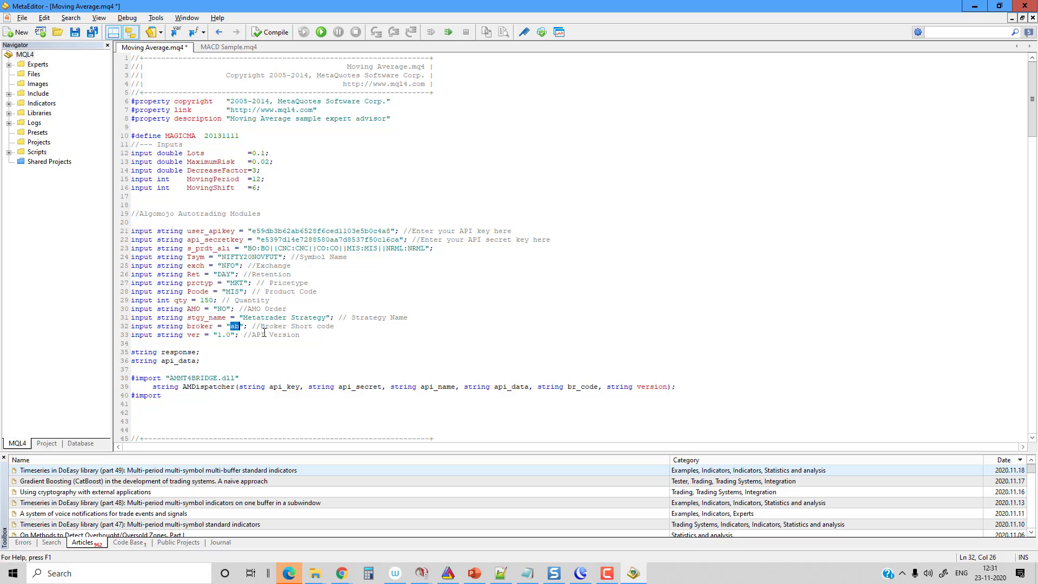
{"action": "left_click_drag", "start_coordinate": [301, 335], "coordinate": [135, 335]}
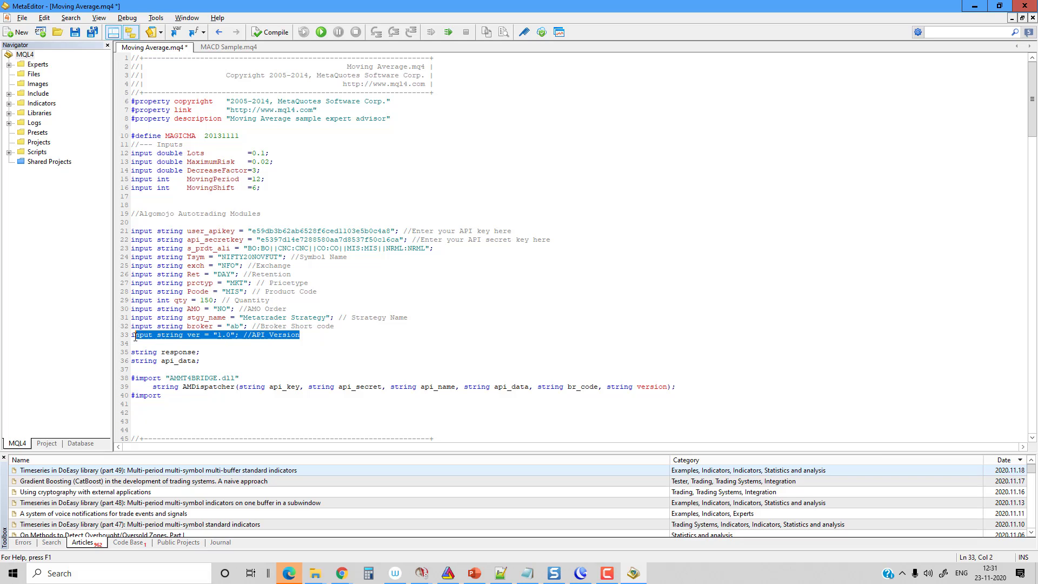
{"action": "left_click", "coordinate": [218, 335]}
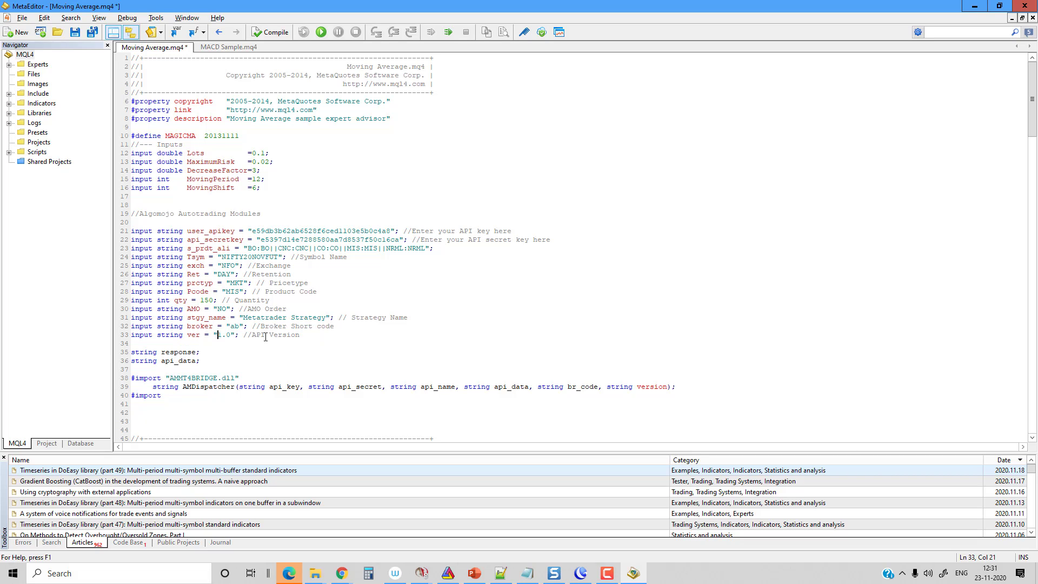
{"action": "mouse_move", "coordinate": [134, 369]}
{"action": "left_mouse_down"}
{"action": "mouse_move", "coordinate": [238, 398]}
{"action": "mouse_move", "coordinate": [191, 406]}
{"action": "mouse_move", "coordinate": [142, 382]}
{"action": "left_mouse_up"}
Step: Insert an empty line after the OP_BUY OrderSend call on line 118 in CheckForOpen
{"action": "scroll", "coordinate": [279, 303], "scroll_direction": "down", "scroll_amount": 8}
{"action": "scroll", "coordinate": [279, 302], "scroll_direction": "down", "scroll_amount": 19}
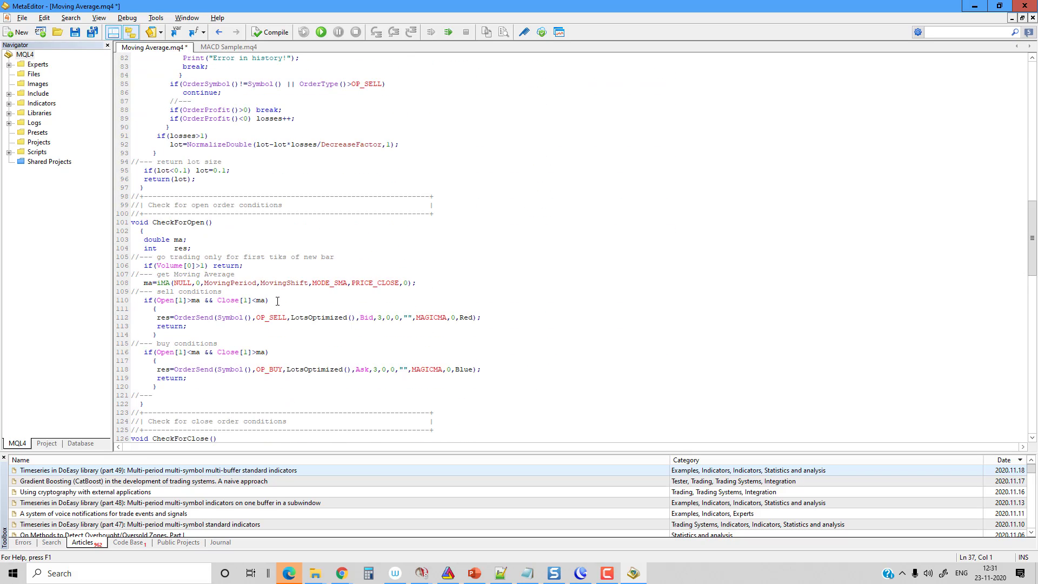
{"action": "scroll", "coordinate": [277, 302], "scroll_direction": "down", "scroll_amount": 2}
{"action": "left_click_drag", "start_coordinate": [138, 243], "coordinate": [222, 342]}
{"action": "left_click", "coordinate": [222, 342]}
{"action": "left_click_drag", "start_coordinate": [174, 266], "coordinate": [288, 265]}
{"action": "left_click_drag", "start_coordinate": [178, 318], "coordinate": [283, 317]}
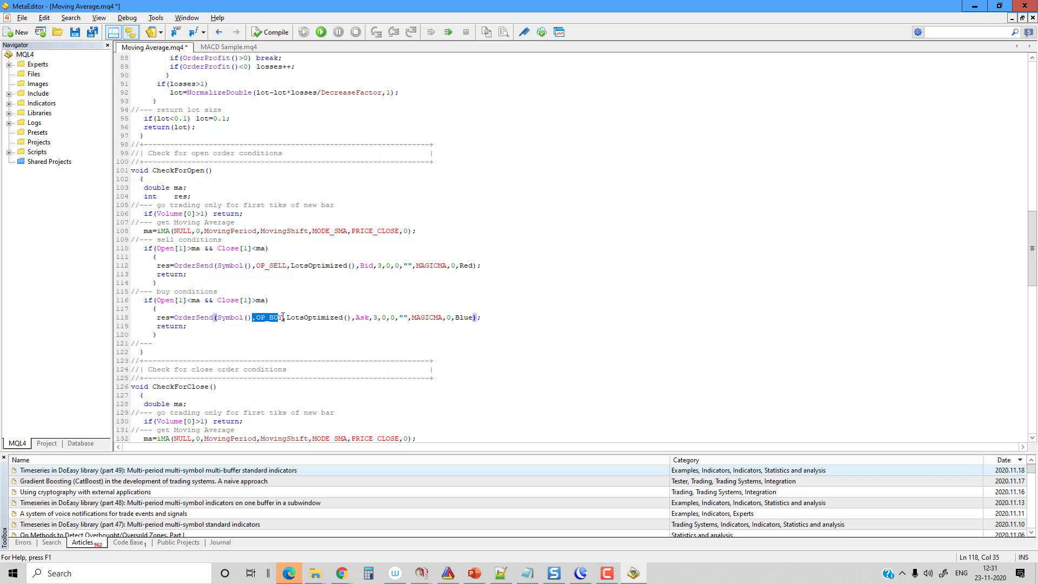
{"action": "left_click", "coordinate": [502, 265]}
{"action": "left_click", "coordinate": [485, 317]}
{"action": "key", "text": "Return"}
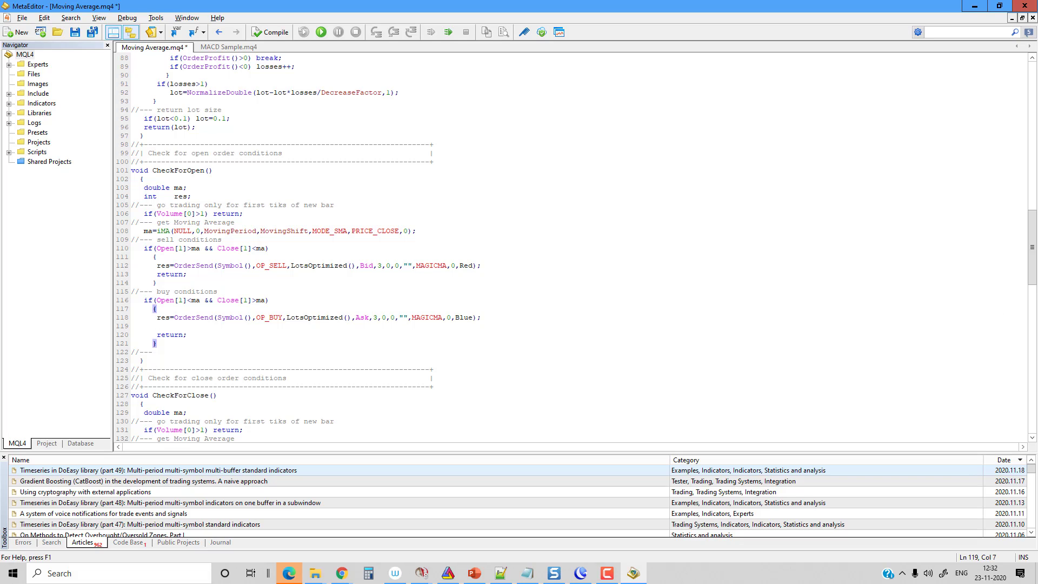
{"action": "key", "text": "alt+Tab"}
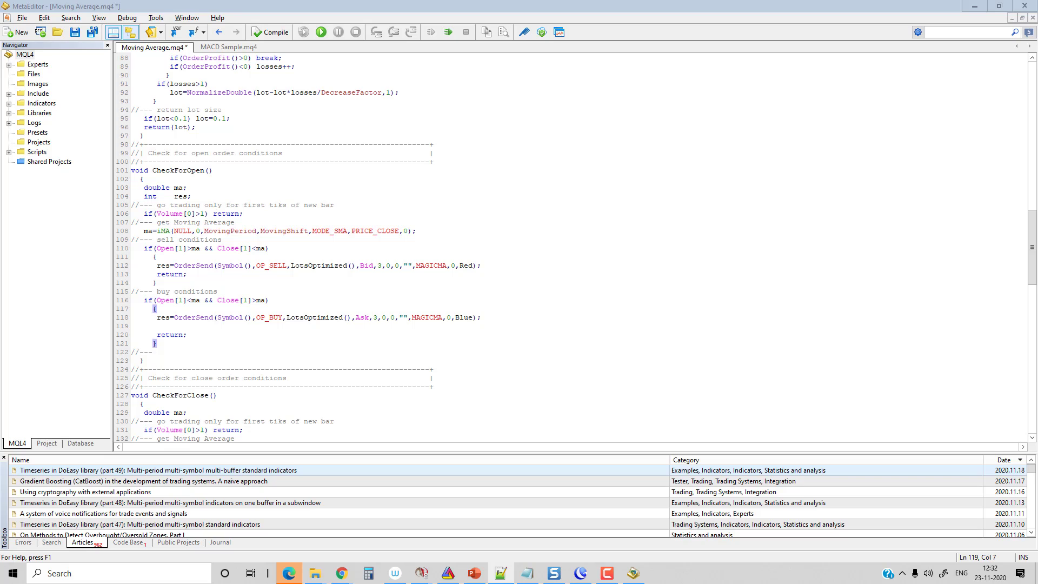
Step: Paste the Algomojo buy-order code (api_data, AMDispatcher PlaceOrder, Print) on line 119, indenting api_data
{"action": "left_click", "coordinate": [165, 327]}
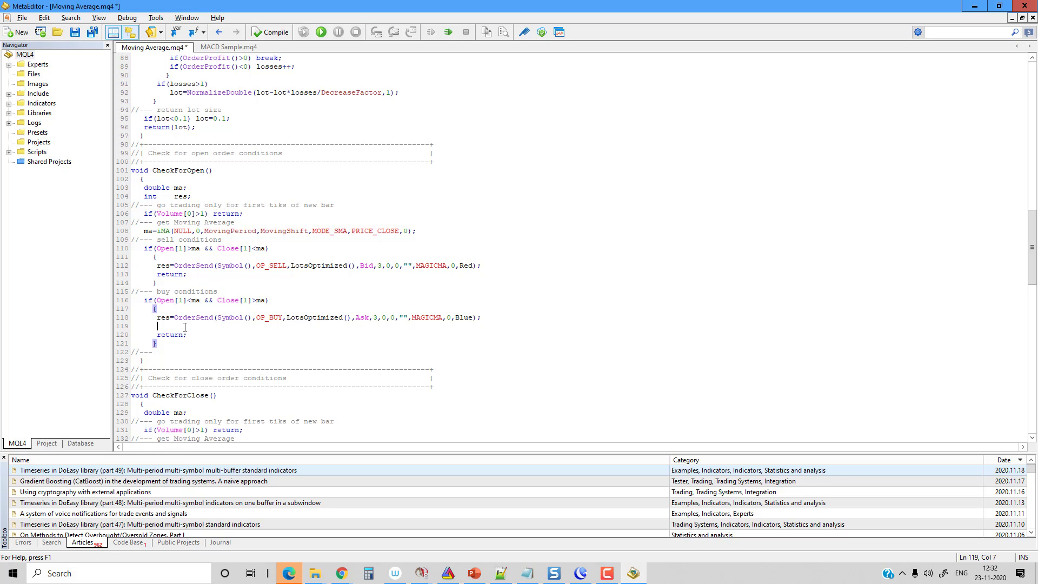
{"action": "key", "text": "ctrl+v"}
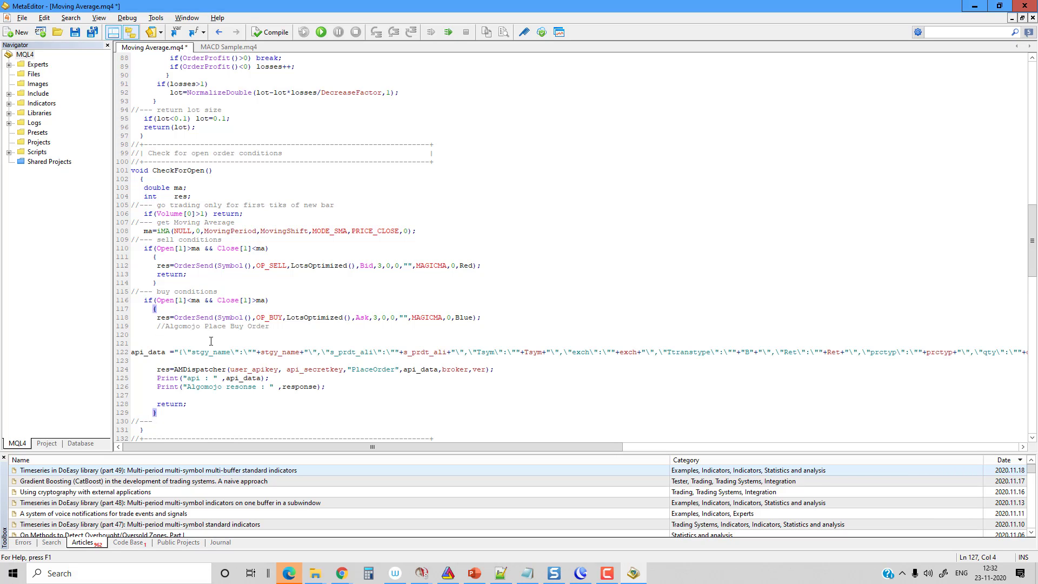
{"action": "left_click", "coordinate": [134, 352]}
{"action": "key", "text": "Tab"}
{"action": "key", "text": "Tab"}
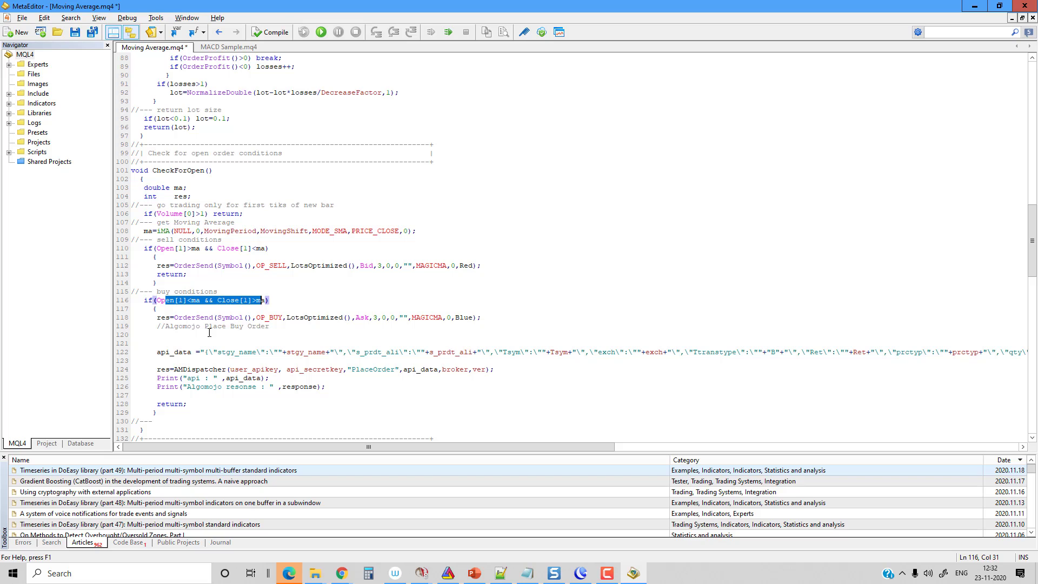
{"action": "left_click_drag", "start_coordinate": [157, 352], "coordinate": [336, 388]}
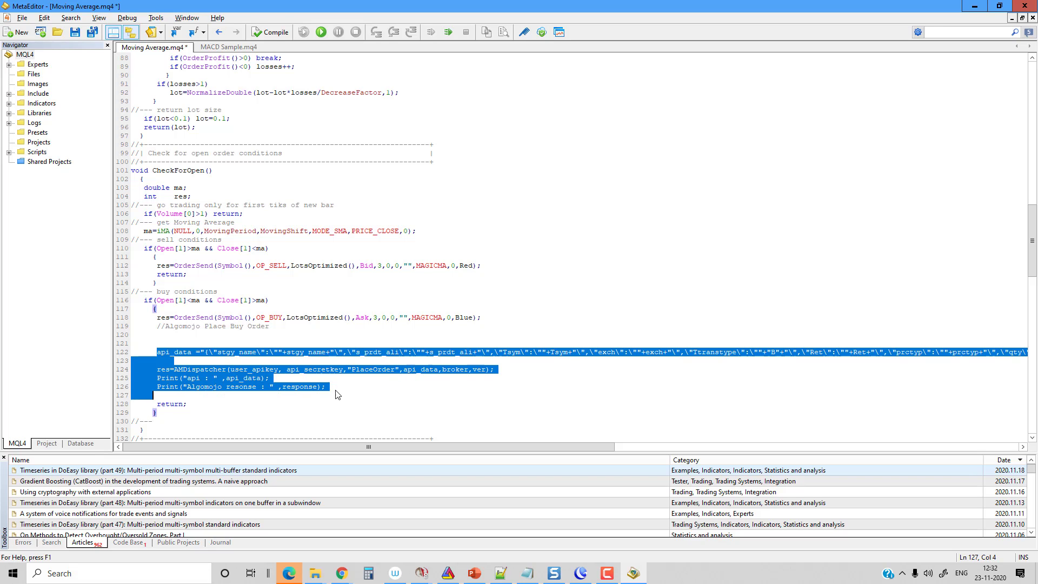
{"action": "left_click", "coordinate": [335, 388]}
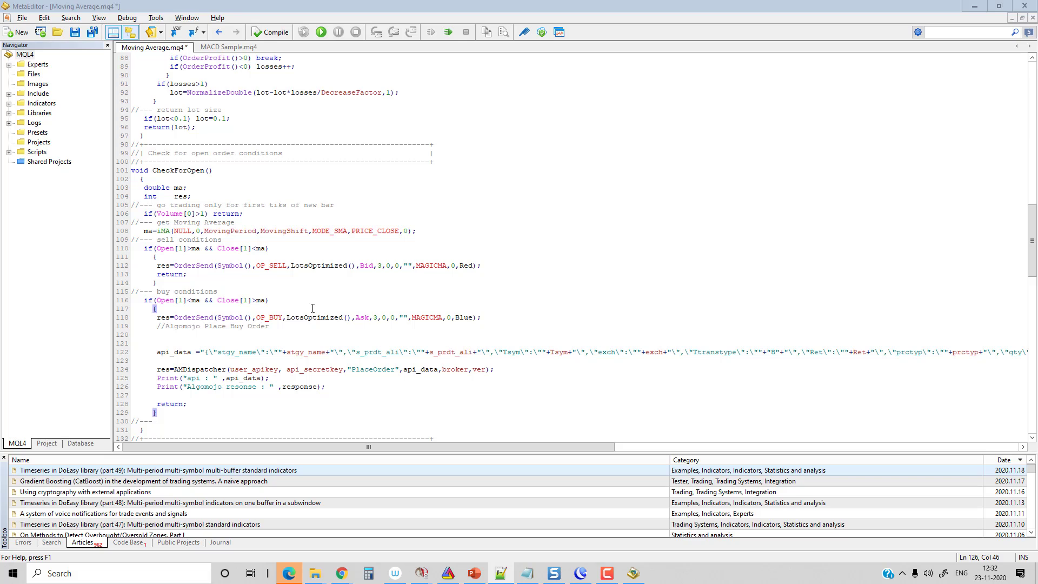
Step: Paste the Algomojo sell-order code below the sell OrderSend call on line 112, indenting api_data
{"action": "left_click", "coordinate": [493, 271]}
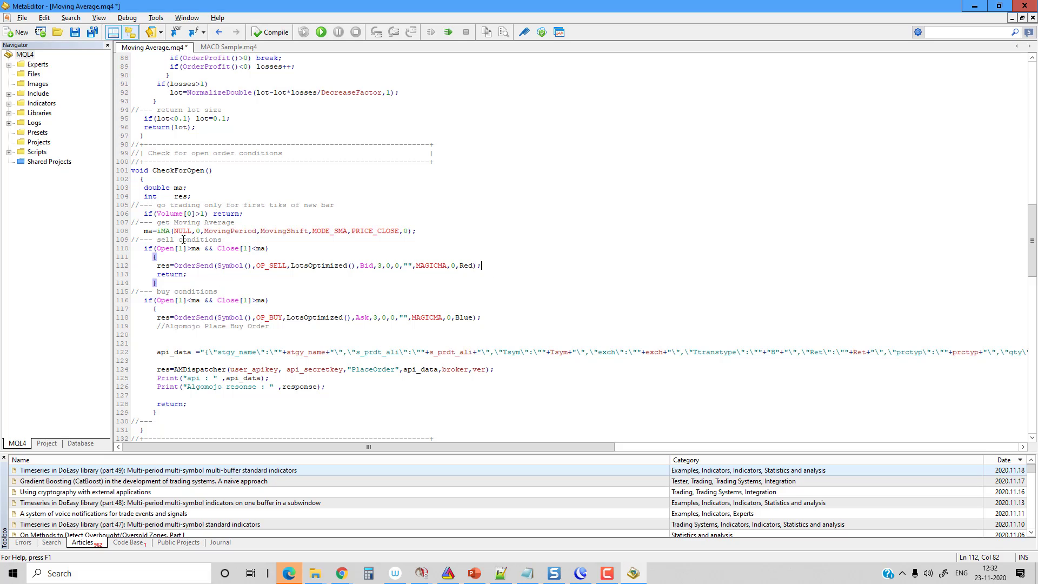
{"action": "left_click_drag", "start_coordinate": [158, 241], "coordinate": [248, 246]}
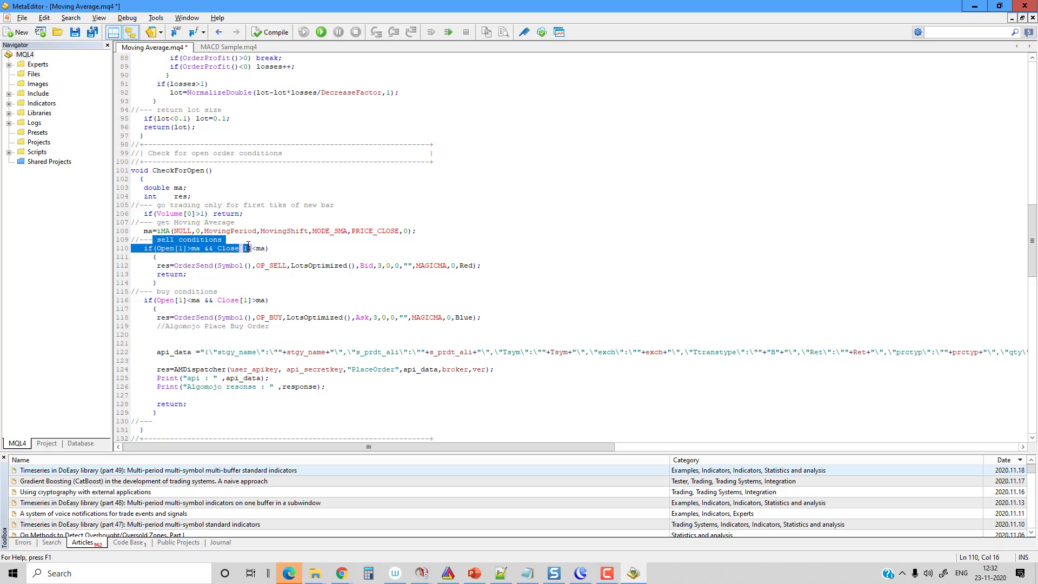
{"action": "left_click", "coordinate": [489, 266]}
{"action": "key", "text": "Return"}
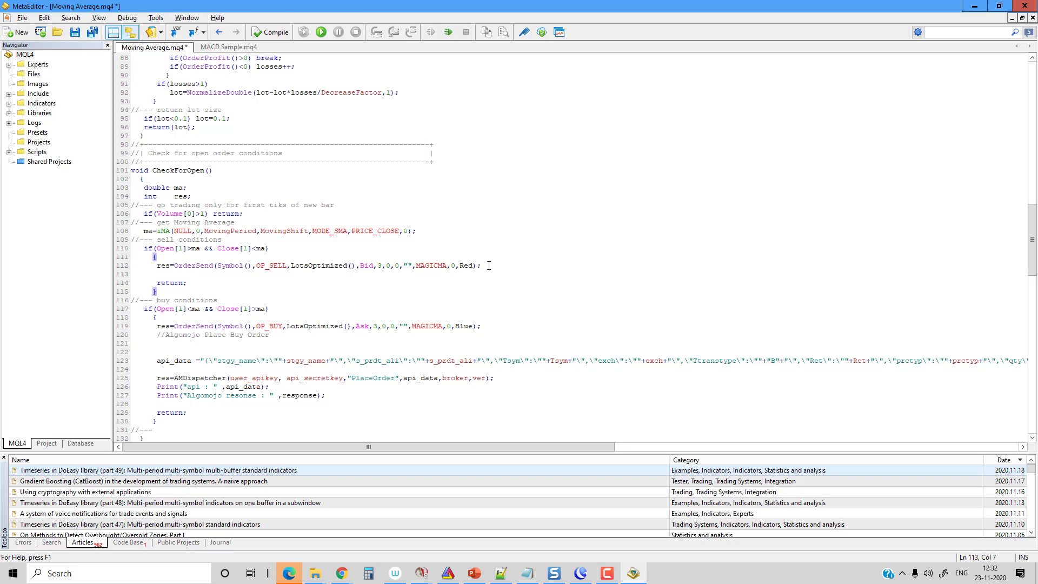
{"action": "key", "text": "ctrl+v"}
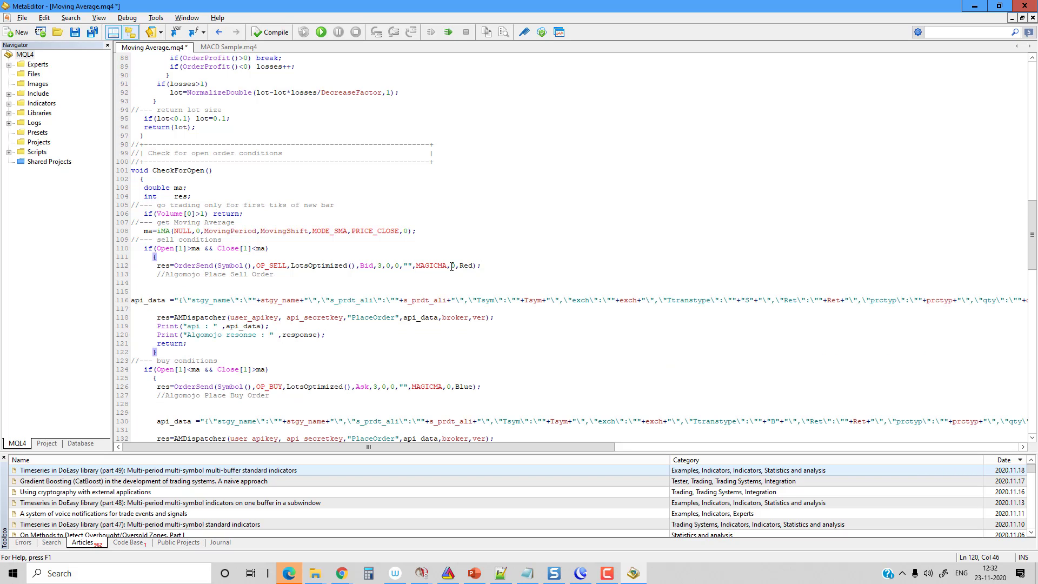
{"action": "left_click", "coordinate": [131, 301]}
{"action": "key", "text": "Tab"}
{"action": "key", "text": "Tab"}
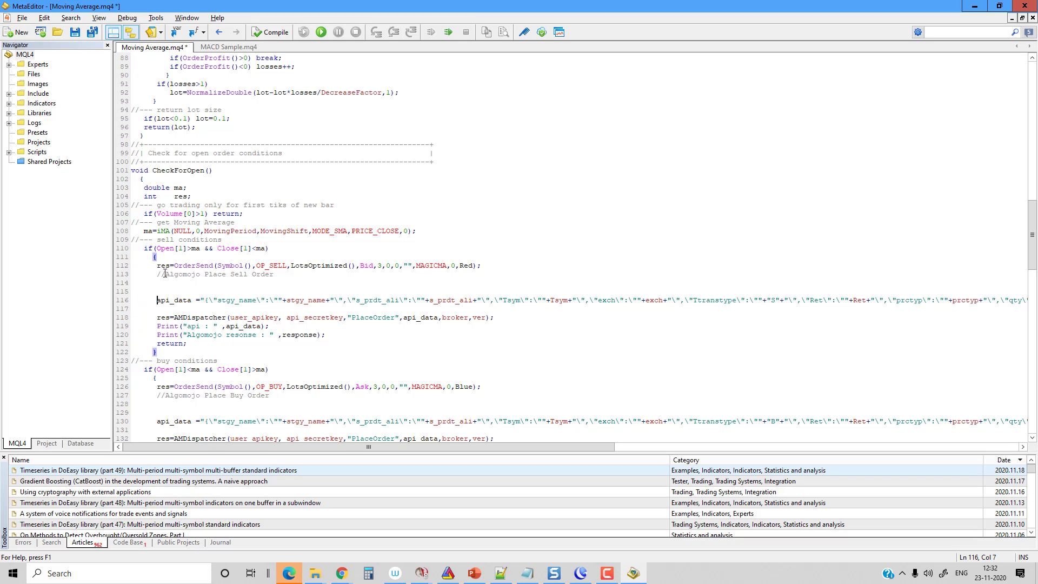
{"action": "left_click_drag", "start_coordinate": [161, 274], "coordinate": [349, 335]}
{"action": "left_click", "coordinate": [348, 333]}
Step: Compare transaction type "S" in the sell api_data with "B" in the buy api_data
{"action": "double_click", "coordinate": [773, 300]}
{"action": "double_click", "coordinate": [776, 422]}
{"action": "left_click_drag", "start_coordinate": [153, 299], "coordinate": [654, 297]}
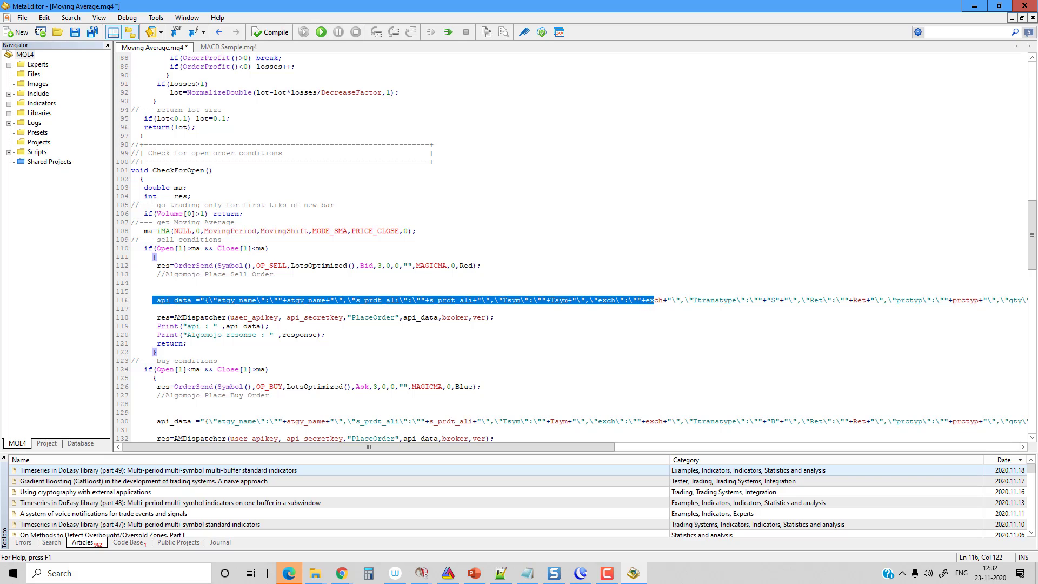
{"action": "left_click_drag", "start_coordinate": [185, 318], "coordinate": [496, 317]}
{"action": "left_click", "coordinate": [496, 317]}
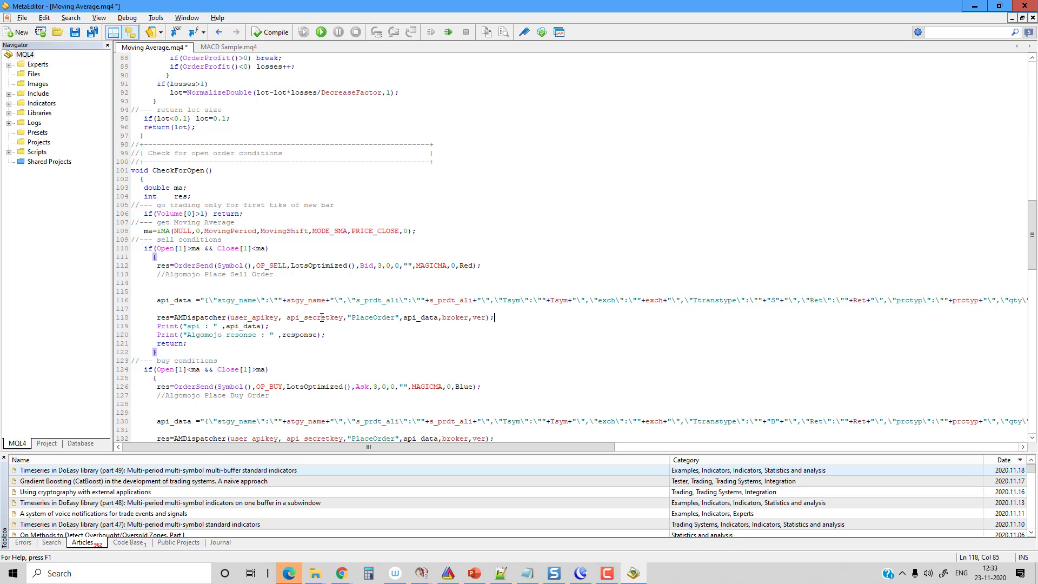
{"action": "double_click", "coordinate": [188, 316]}
{"action": "double_click", "coordinate": [367, 318]}
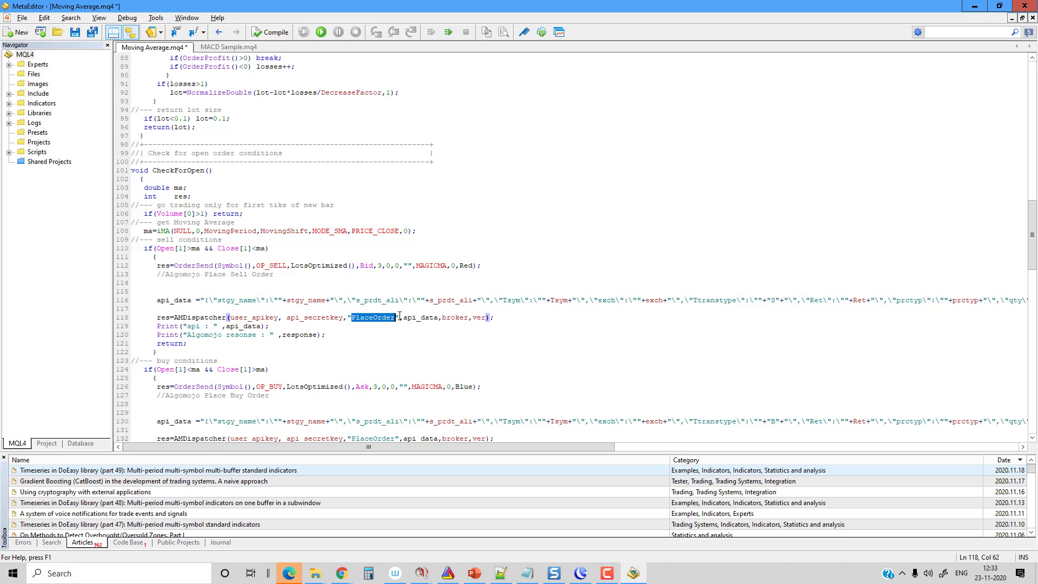
{"action": "left_click_drag", "start_coordinate": [403, 319], "coordinate": [439, 319]}
{"action": "left_click_drag", "start_coordinate": [156, 300], "coordinate": [570, 298]}
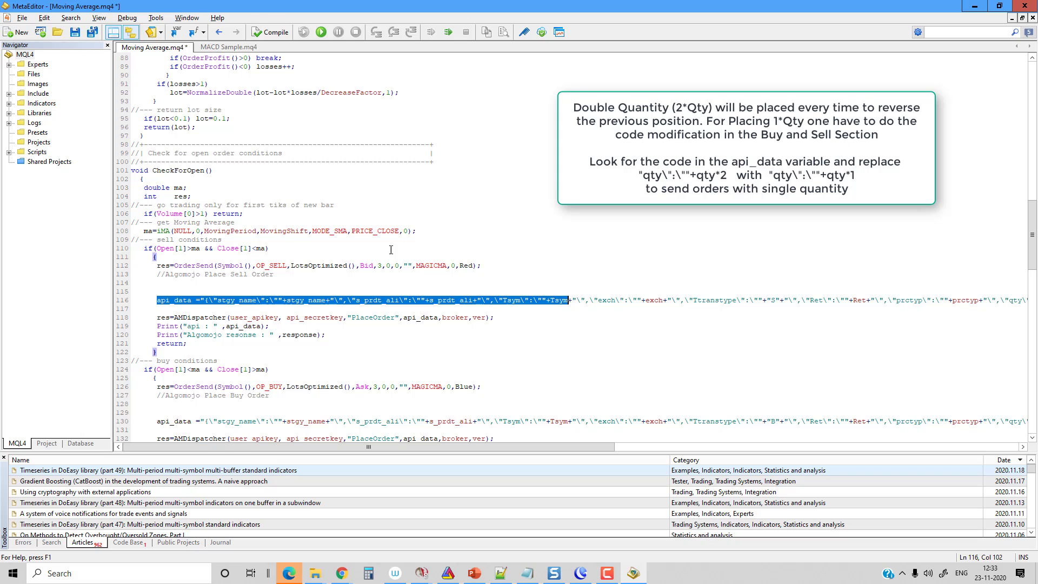
Step: Highlight the Algomojo input parameters on lines 21–33 of Moving Average.mq4
{"action": "scroll", "coordinate": [316, 316], "scroll_direction": "up", "scroll_amount": 20}
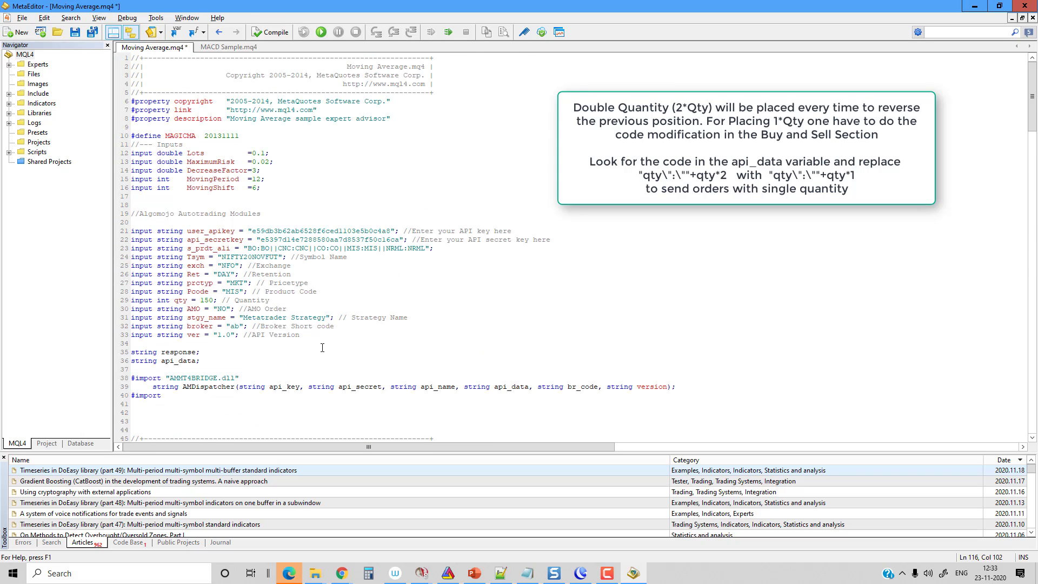
{"action": "left_click_drag", "start_coordinate": [322, 348], "coordinate": [132, 231]}
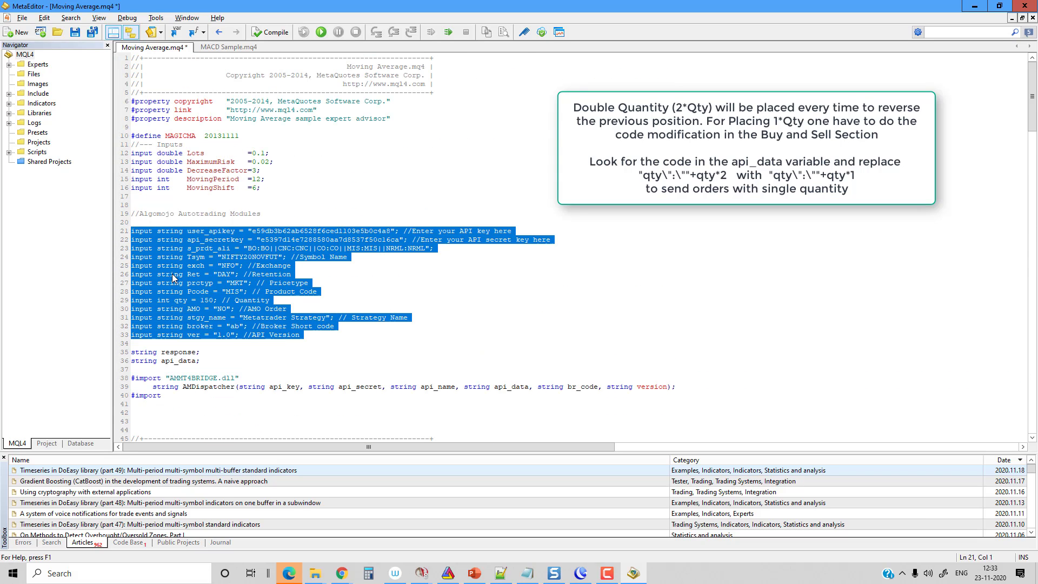
{"action": "scroll", "coordinate": [227, 300], "scroll_direction": "down", "scroll_amount": 8}
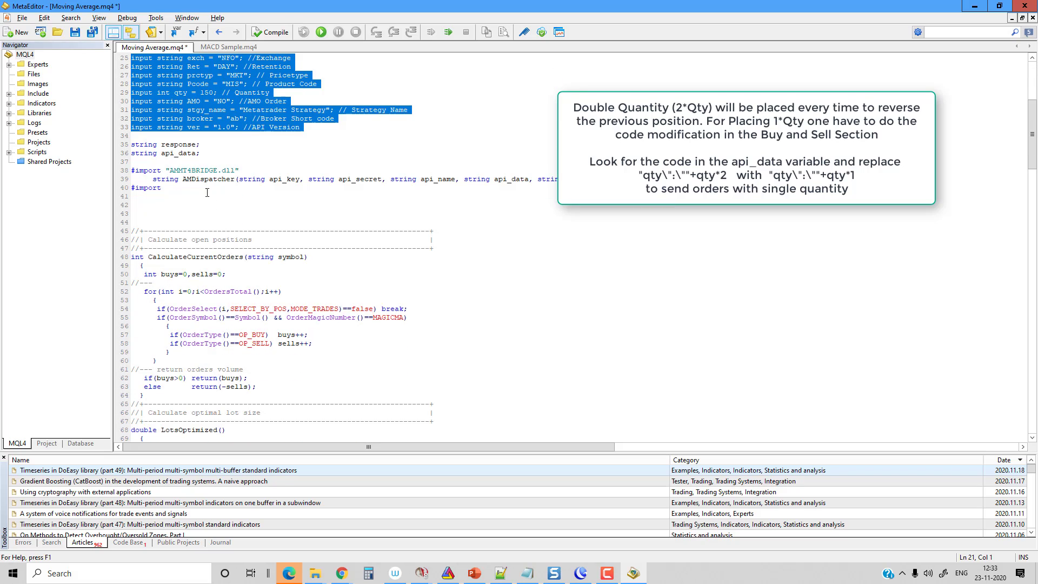
{"action": "left_click", "coordinate": [150, 155]}
Step: In CheckForOpen, highlight the sell-order api_data string, the line-118 AMDispatcher call and PlaceOrder
{"action": "scroll", "coordinate": [266, 243], "scroll_direction": "down", "scroll_amount": 18}
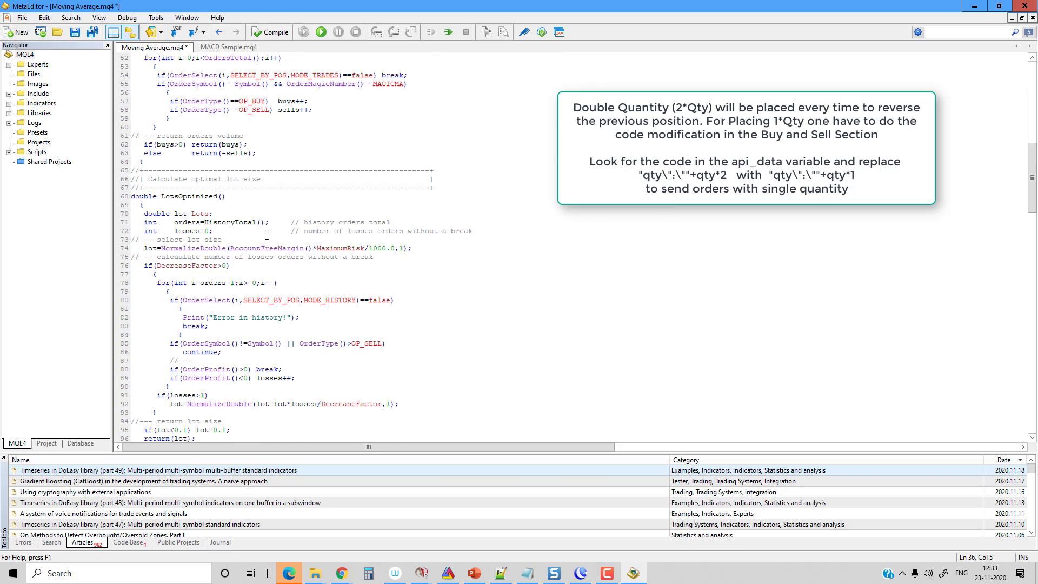
{"action": "scroll", "coordinate": [266, 243], "scroll_direction": "down", "scroll_amount": 5}
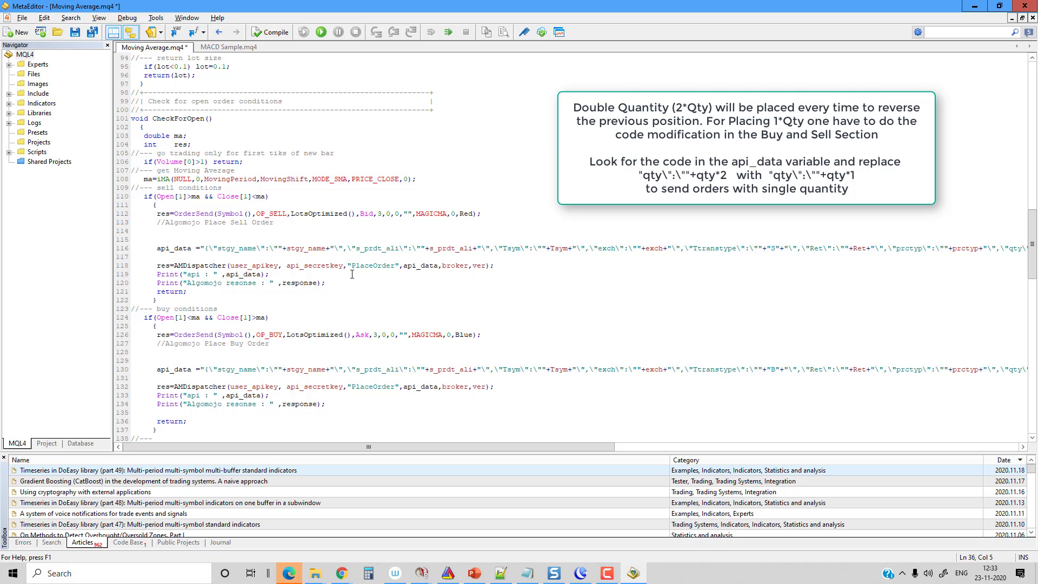
{"action": "left_click_drag", "start_coordinate": [161, 249], "coordinate": [633, 250]}
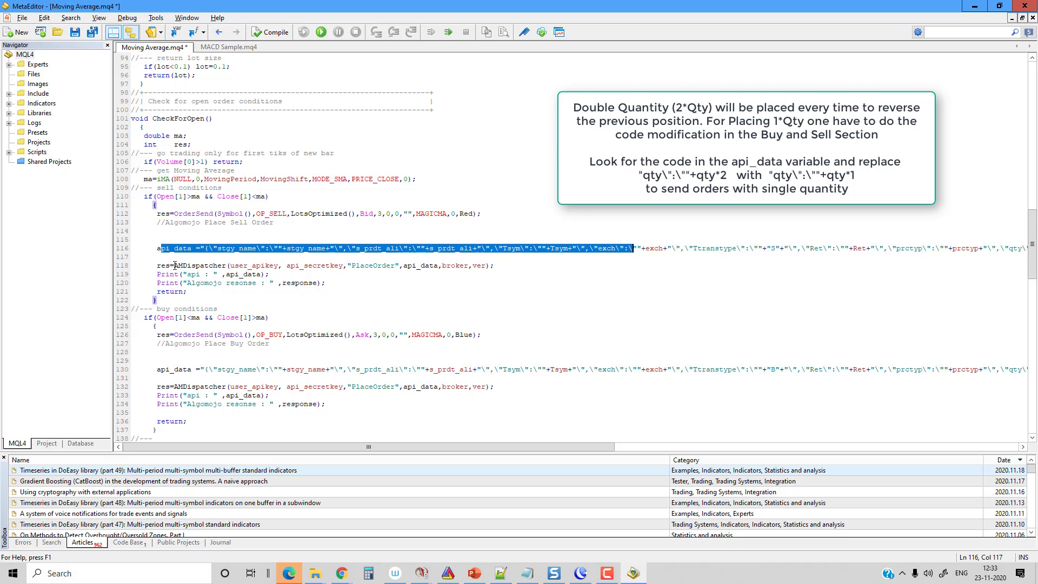
{"action": "left_click_drag", "start_coordinate": [174, 266], "coordinate": [509, 263]}
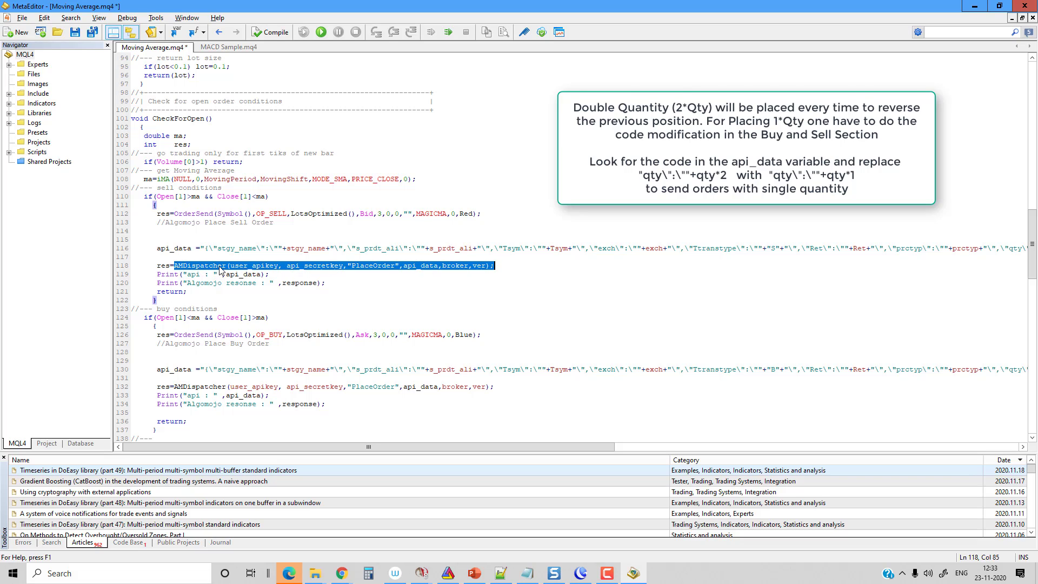
{"action": "double_click", "coordinate": [384, 270]}
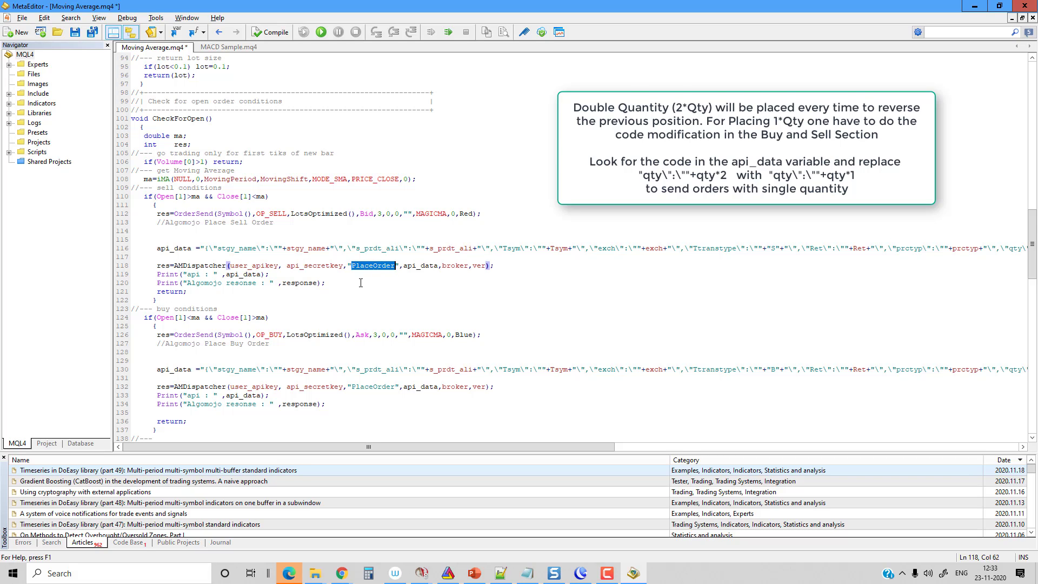
Step: Bring up the Algomojo browser window and switch to its API Documentation tab
{"action": "left_click", "coordinate": [341, 573]}
{"action": "left_click", "coordinate": [442, 521]}
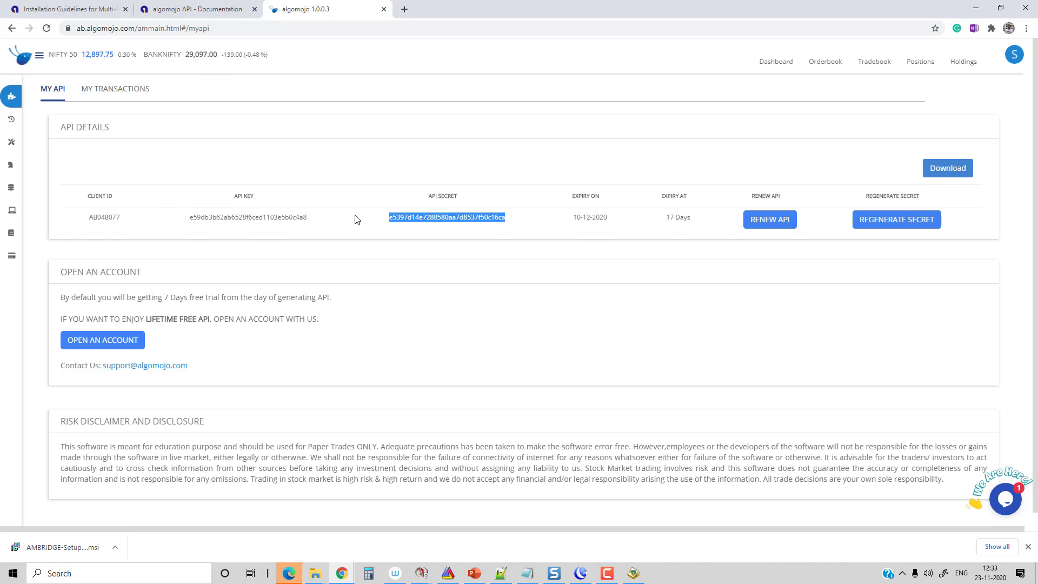
{"action": "left_click", "coordinate": [173, 12]}
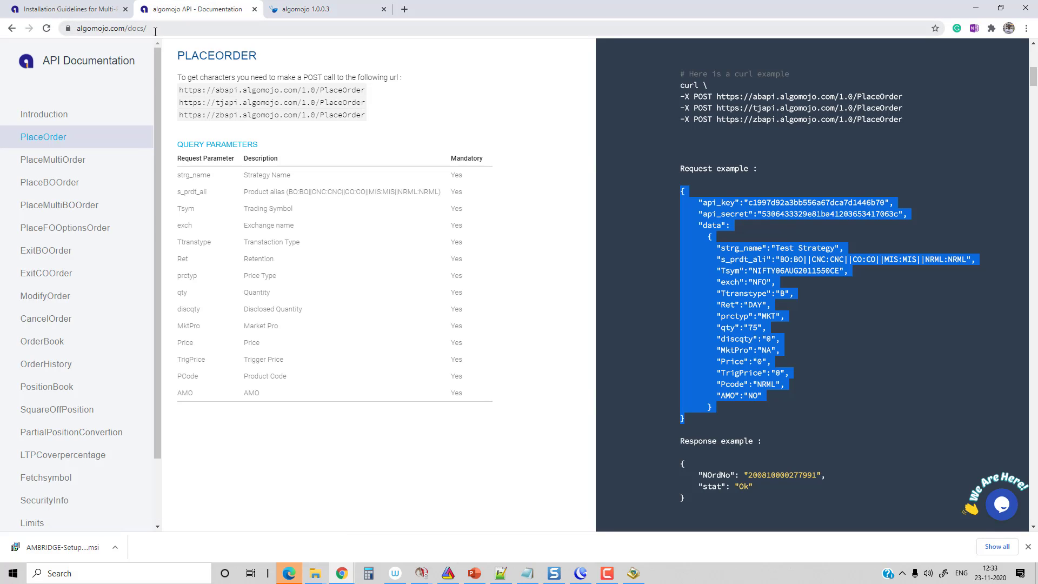
{"action": "left_click", "coordinate": [40, 140]}
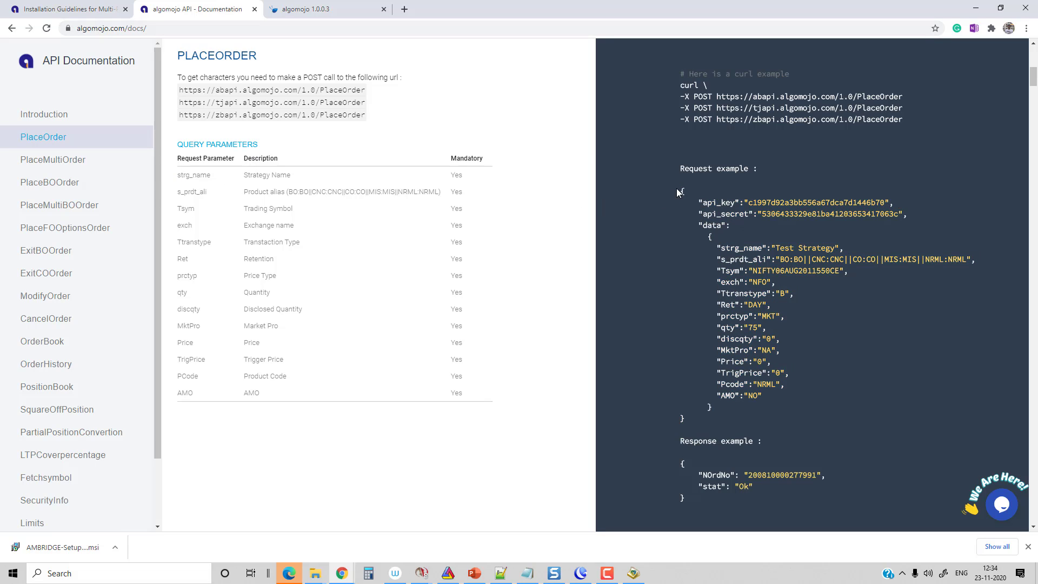
Step: Highlight the PlaceOrder JSON request, its data object and endpoint name, then close the chat popup
{"action": "left_click_drag", "start_coordinate": [676, 188], "coordinate": [706, 421]}
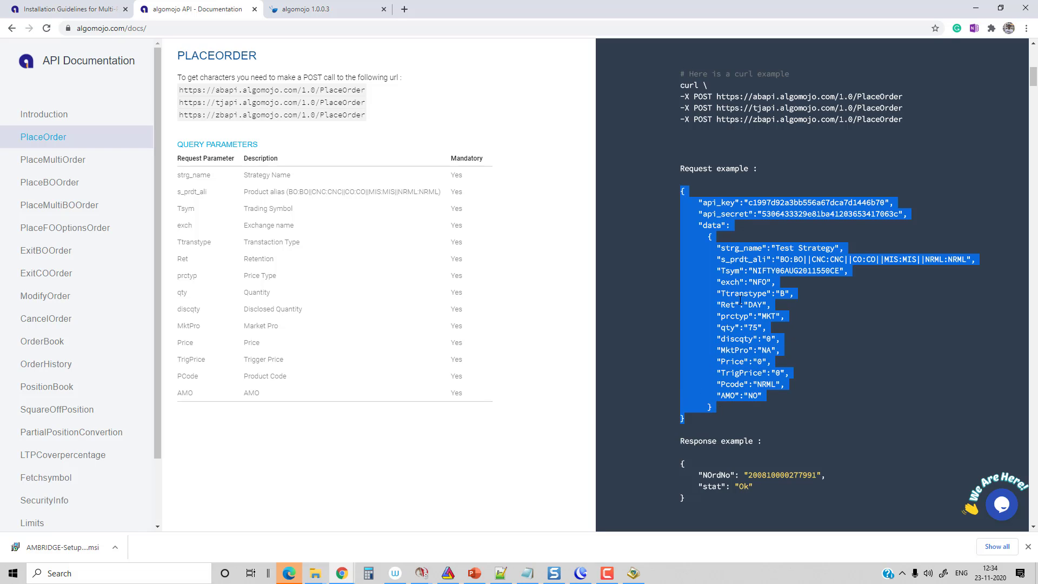
{"action": "left_click_drag", "start_coordinate": [698, 224], "coordinate": [724, 407]}
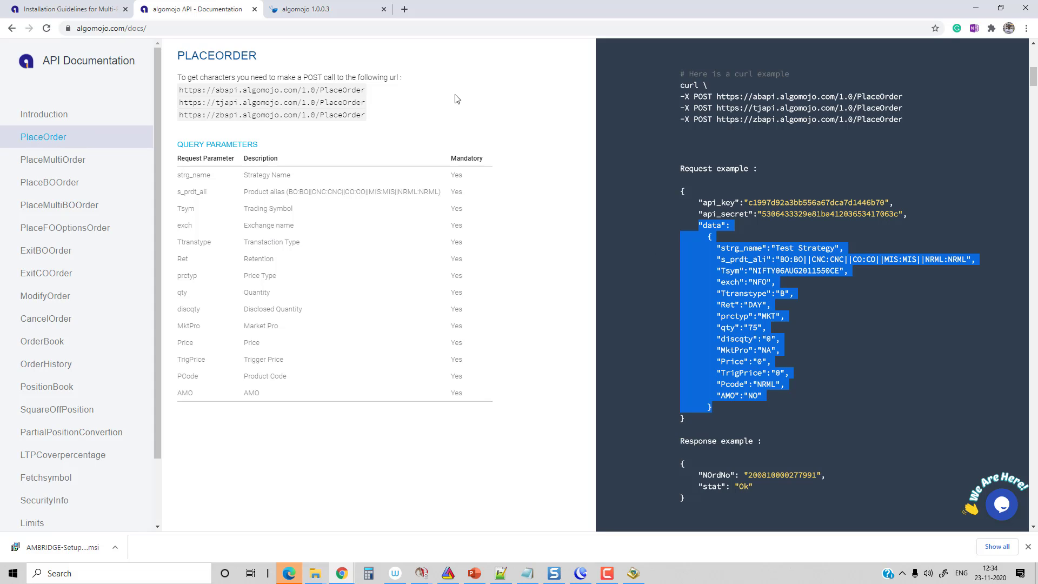
{"action": "left_click_drag", "start_coordinate": [902, 96], "coordinate": [858, 98]}
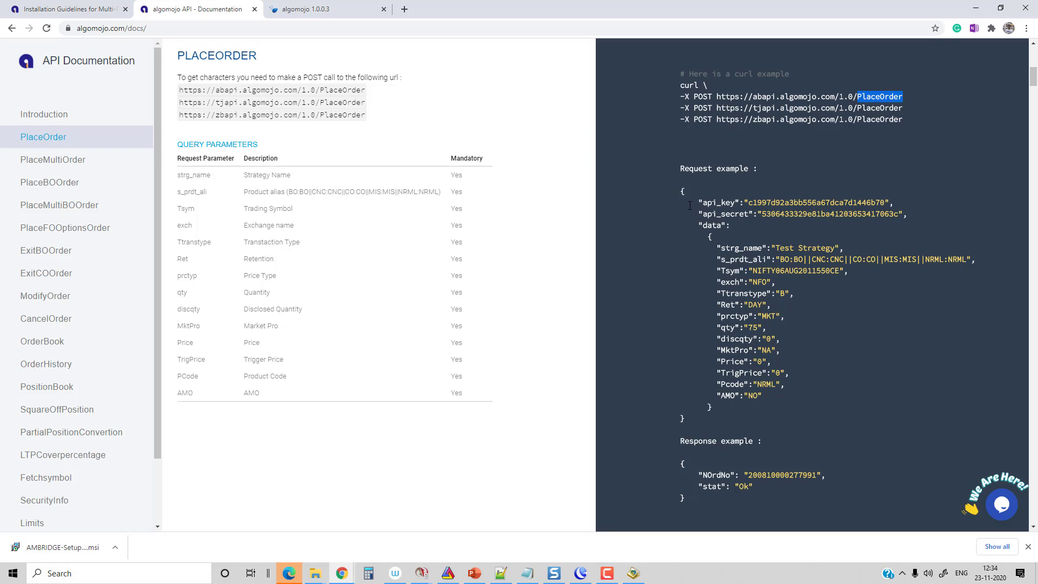
{"action": "left_click_drag", "start_coordinate": [682, 191], "coordinate": [735, 421]}
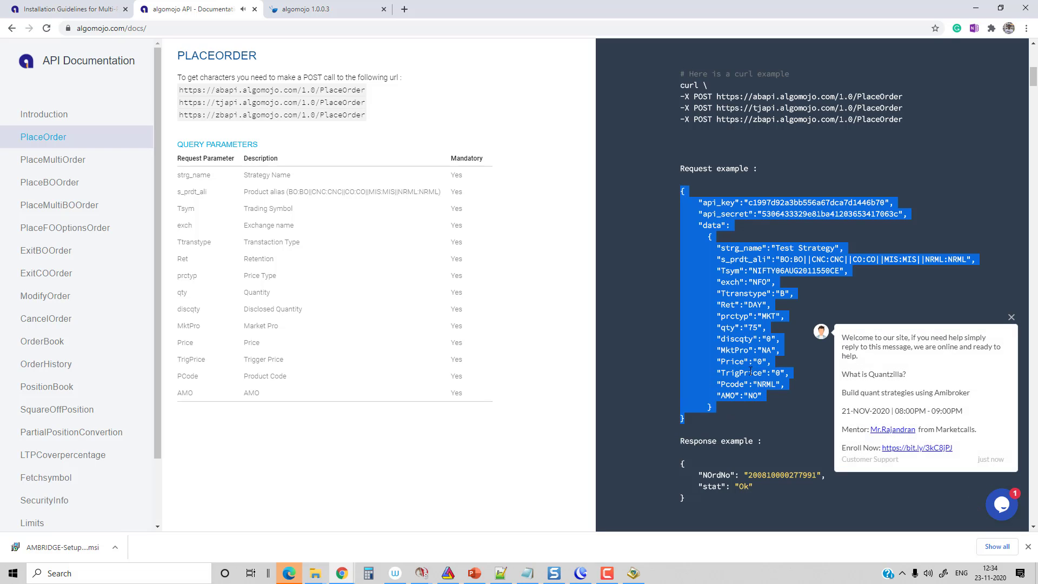
{"action": "left_click", "coordinate": [1011, 318]}
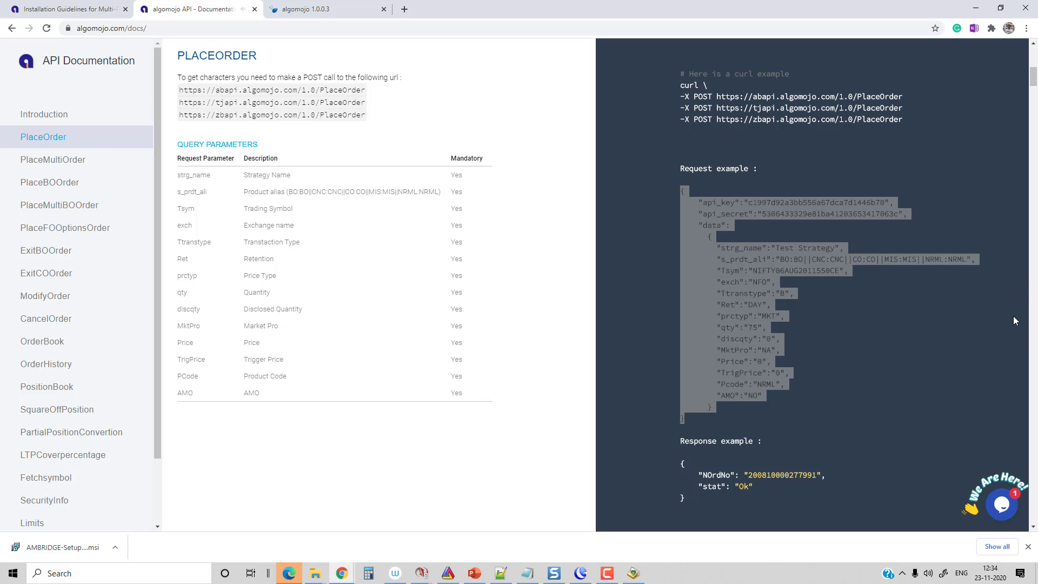
{"action": "left_click", "coordinate": [906, 338]}
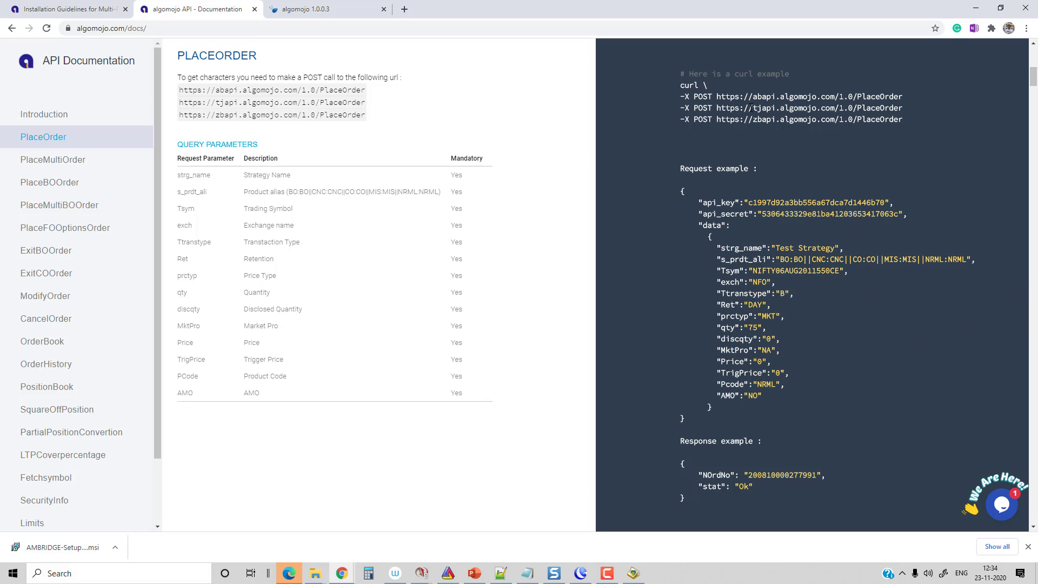
Step: View the PlaceBOOrder reference, highlighting its endpoint name and request data object
{"action": "left_click", "coordinate": [51, 183]}
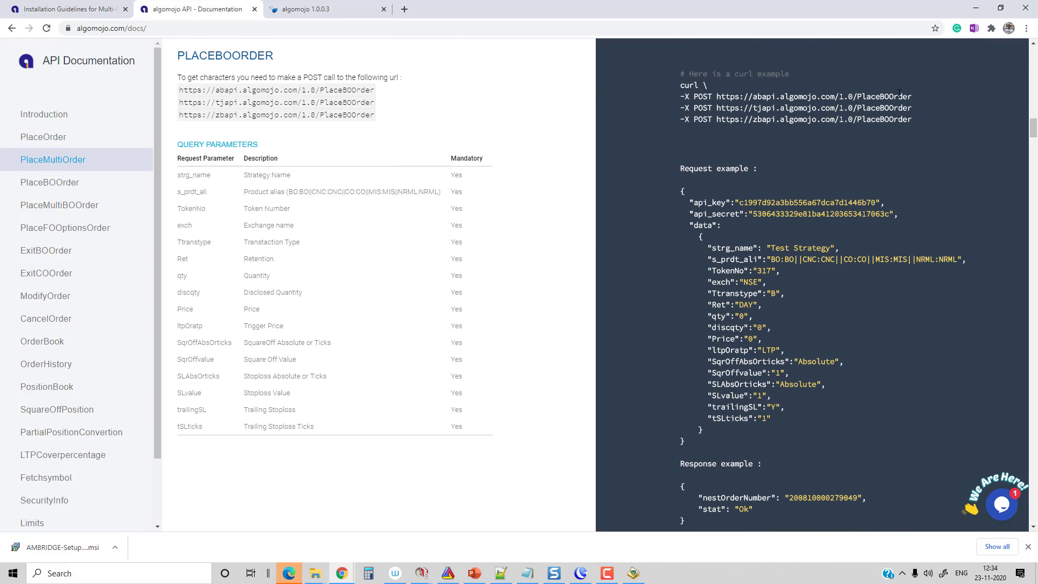
{"action": "left_click_drag", "start_coordinate": [912, 96], "coordinate": [857, 97]}
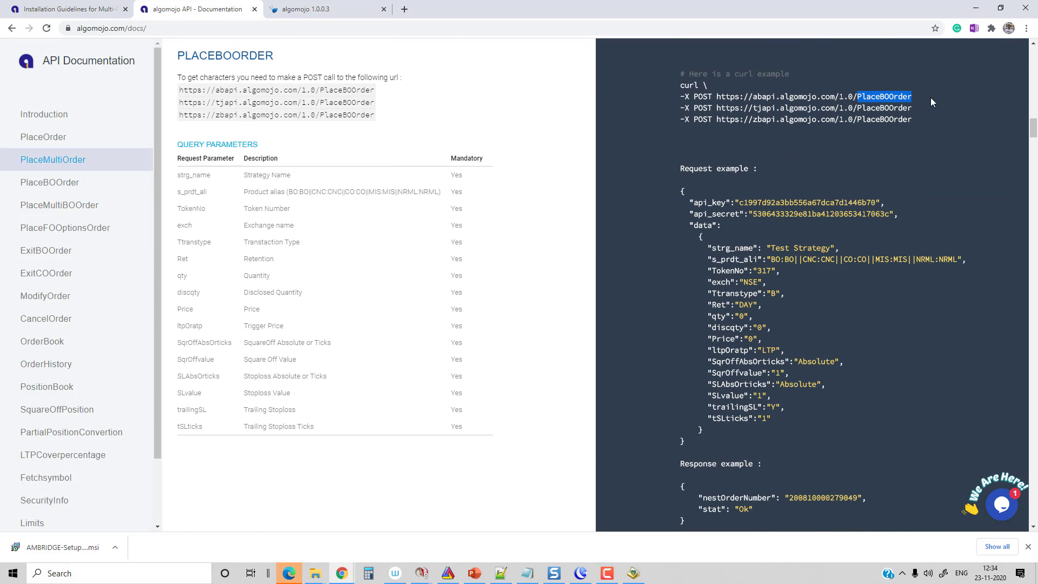
{"action": "left_click_drag", "start_coordinate": [700, 236], "coordinate": [737, 430]}
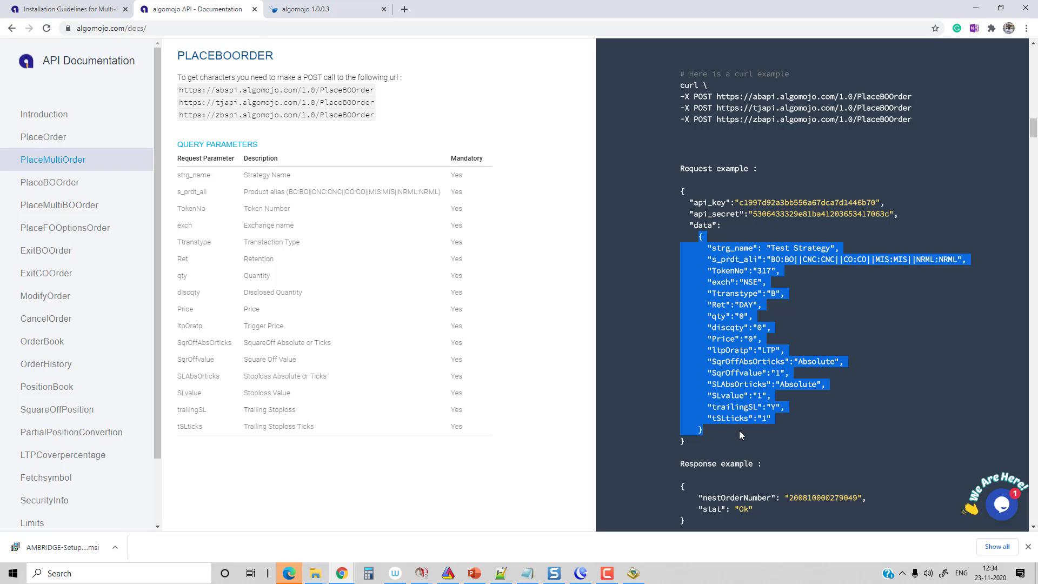
{"action": "left_click", "coordinate": [849, 332]}
{"action": "scroll", "coordinate": [157, 307], "scroll_direction": "down", "scroll_amount": 3}
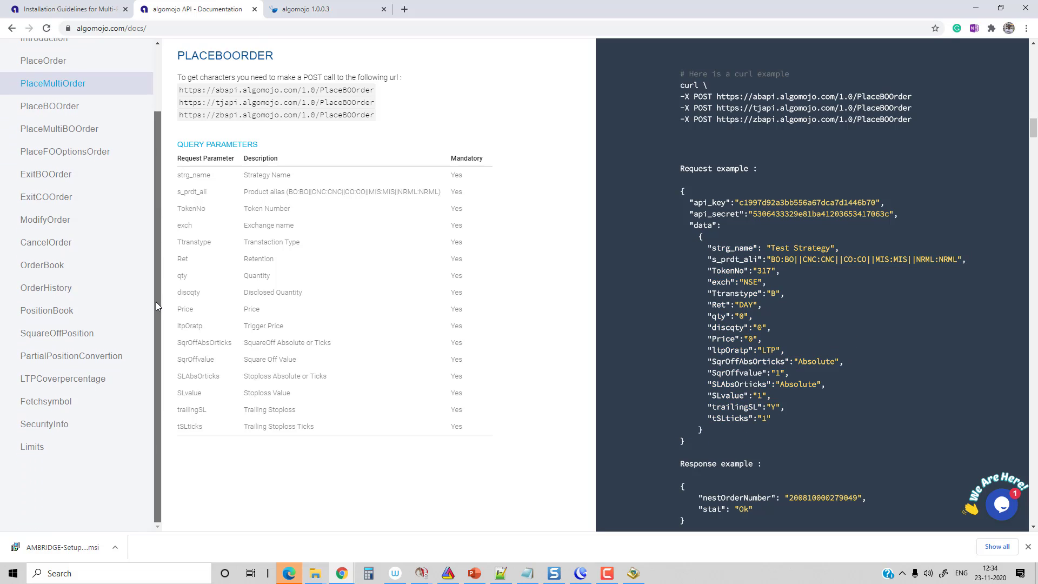
{"action": "scroll", "coordinate": [58, 220], "scroll_direction": "up", "scroll_amount": 2}
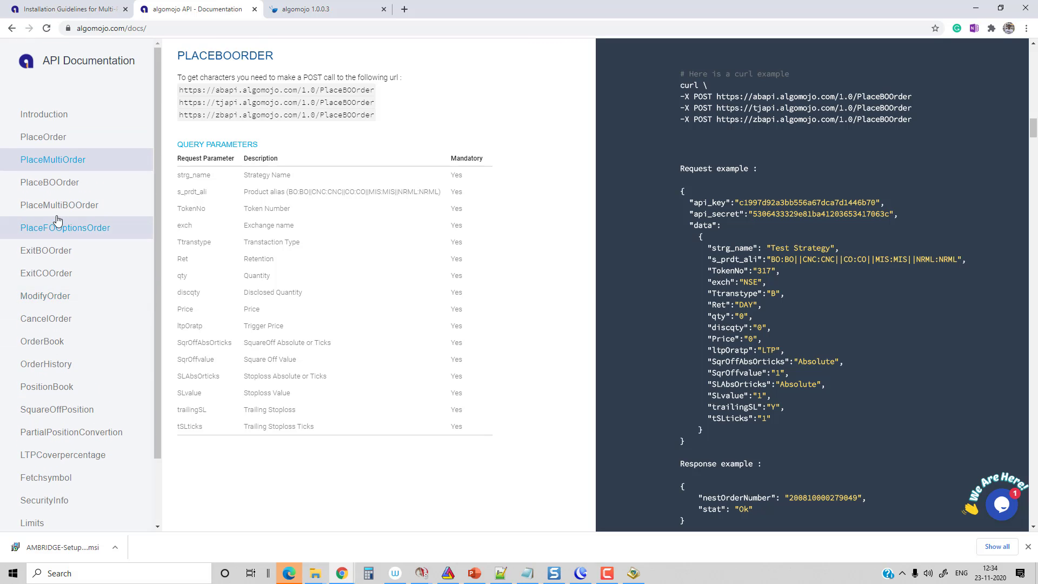
Step: Step through the ModifyOrder, CancelOrder, OrderBook, PositionBook and SquareOffPosition references
{"action": "left_click", "coordinate": [44, 297]}
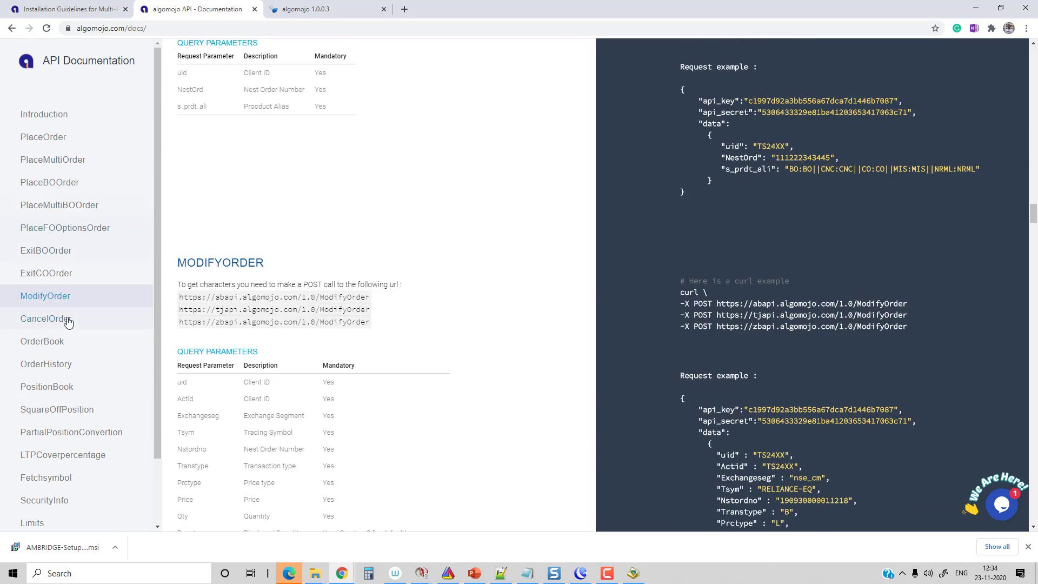
{"action": "left_click", "coordinate": [48, 319]}
{"action": "left_click", "coordinate": [41, 342]}
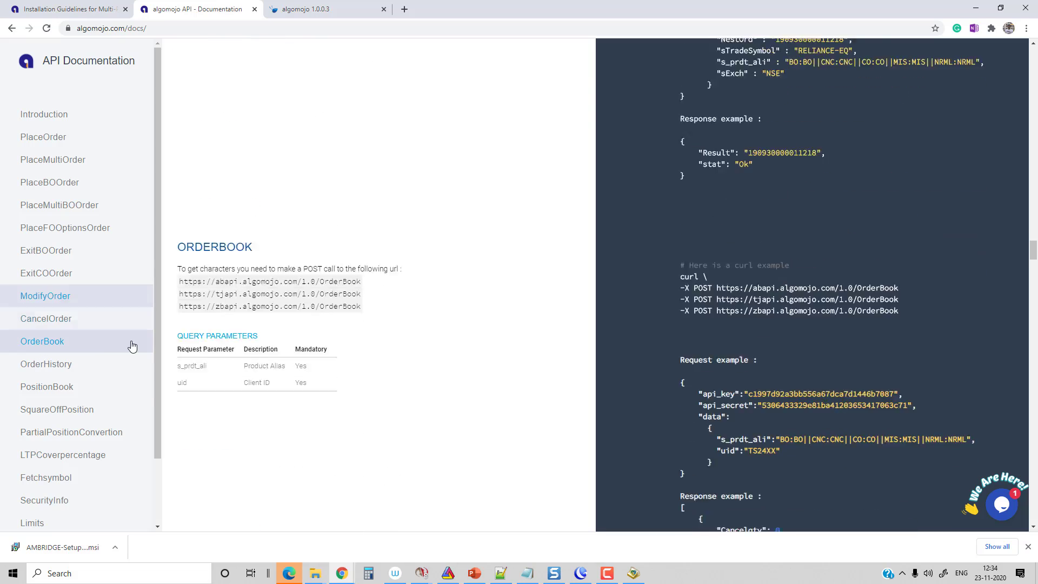
{"action": "left_click", "coordinate": [44, 387]}
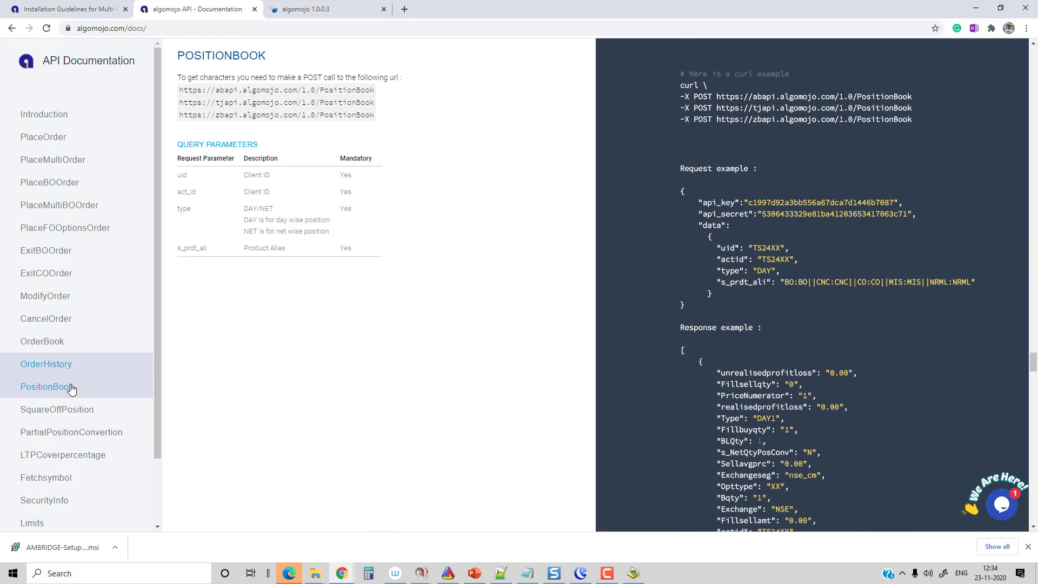
{"action": "left_click", "coordinate": [21, 411]}
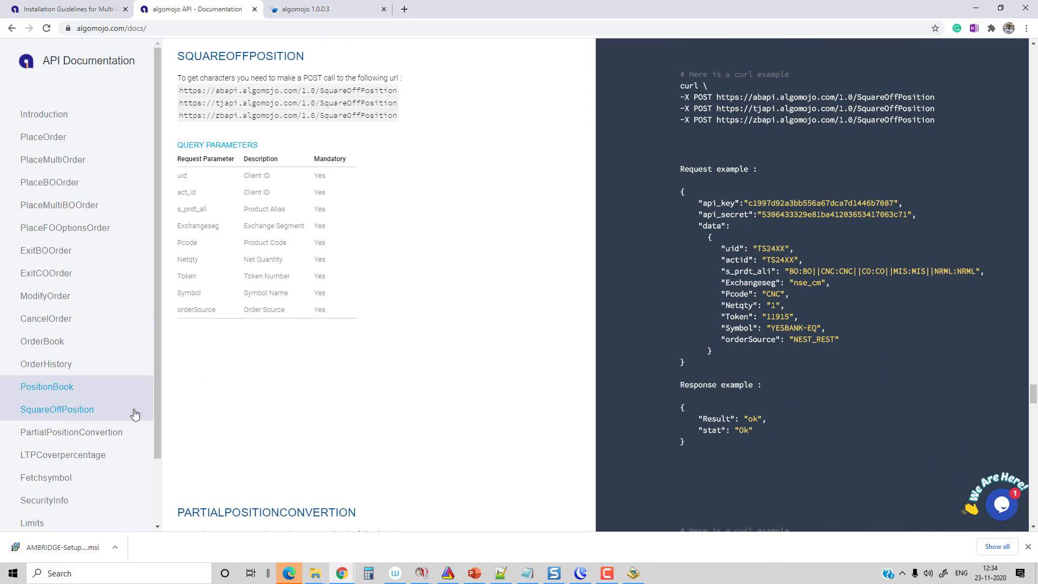
{"action": "scroll", "coordinate": [393, 396], "scroll_direction": "up", "scroll_amount": 20}
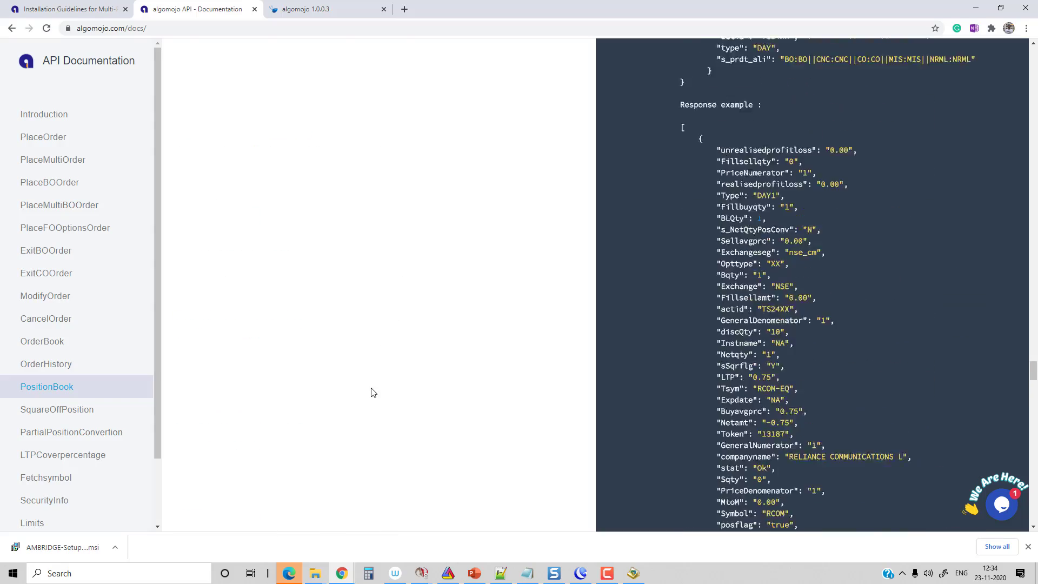
{"action": "scroll", "coordinate": [340, 390], "scroll_direction": "up", "scroll_amount": 15}
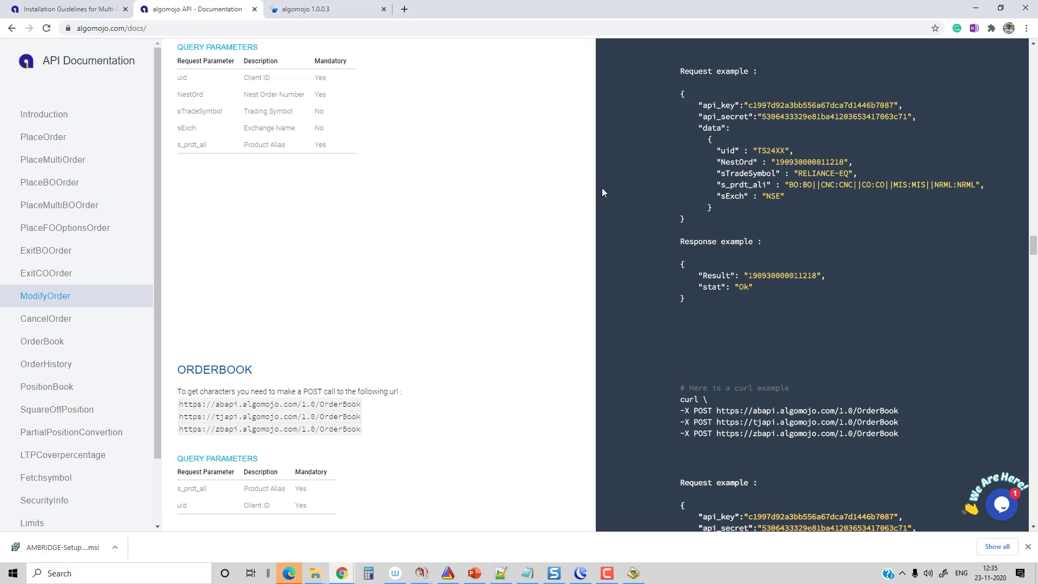
Step: Back in MetaEditor, compile Moving Average.mq4 (0 errors, 0 warnings) and minimise the editor
{"action": "left_click", "coordinate": [984, 9]}
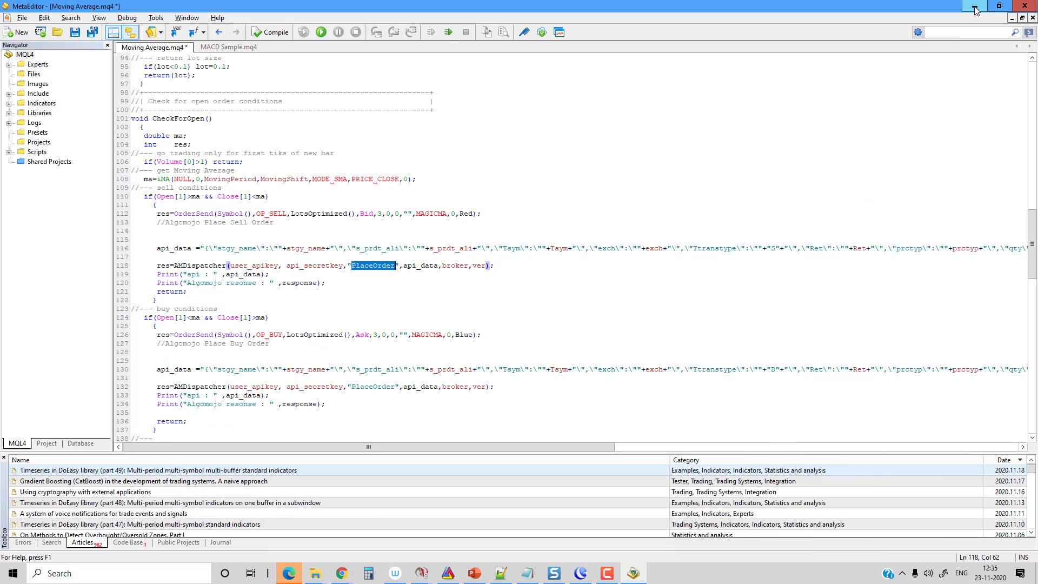
{"action": "left_click", "coordinate": [300, 299]}
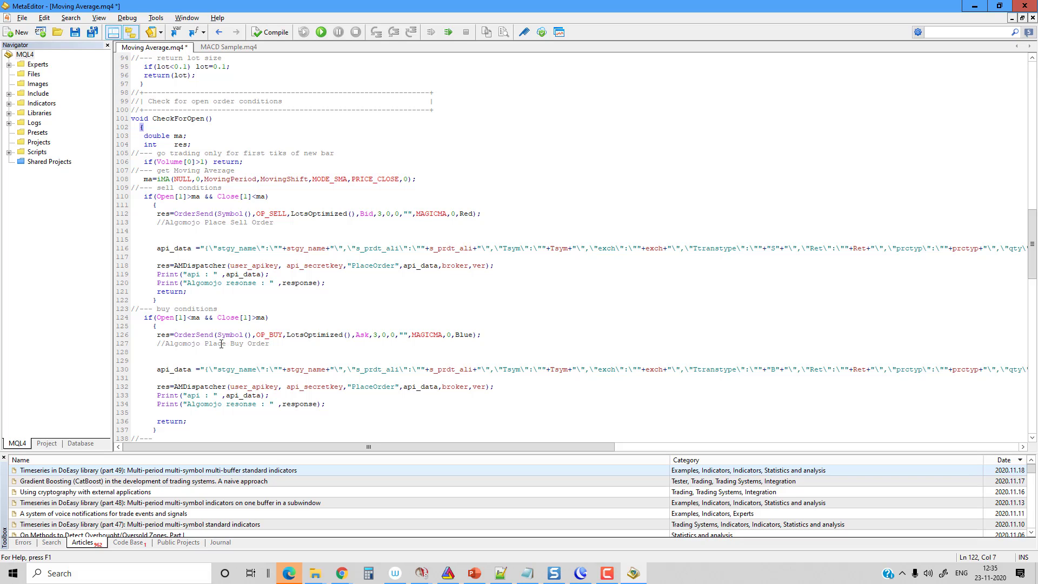
{"action": "left_click", "coordinate": [272, 35]}
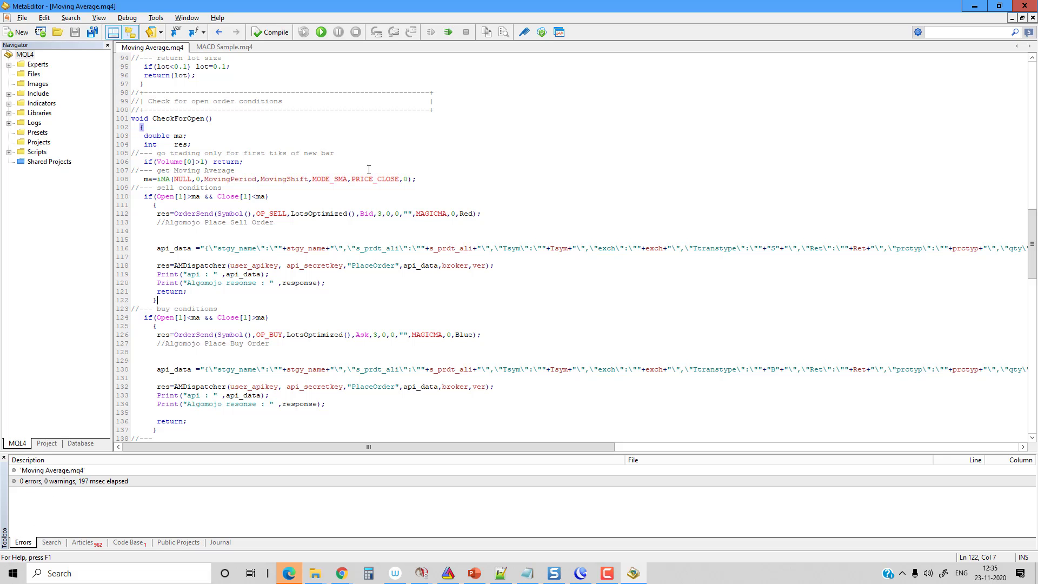
{"action": "left_click", "coordinate": [974, 6]}
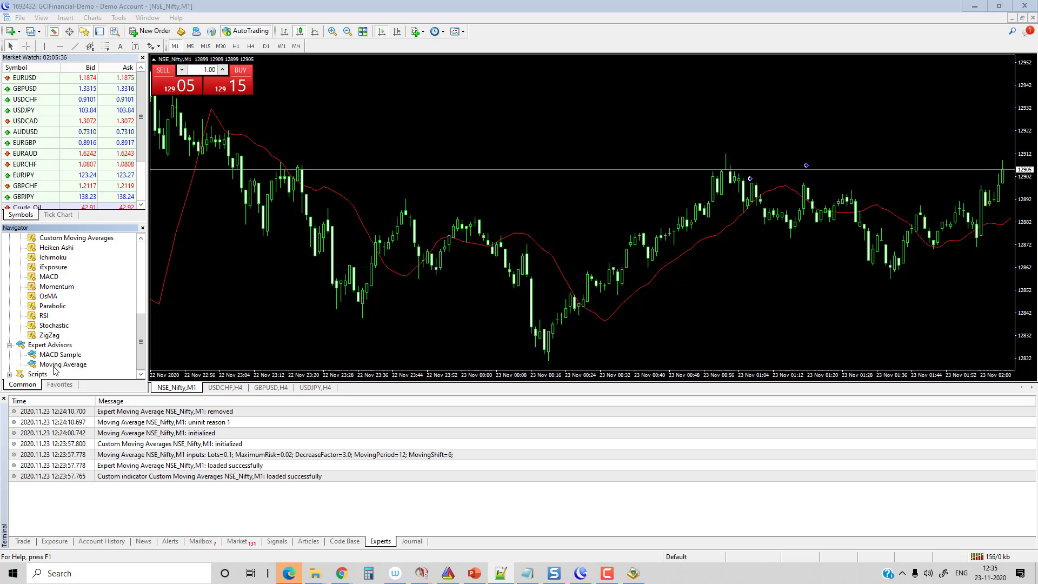
Step: Drop Moving Average onto the NSE_Nifty chart, review MovingPeriod through Tsym inputs, and confirm with OK
{"action": "left_click_drag", "start_coordinate": [56, 369], "coordinate": [497, 145]}
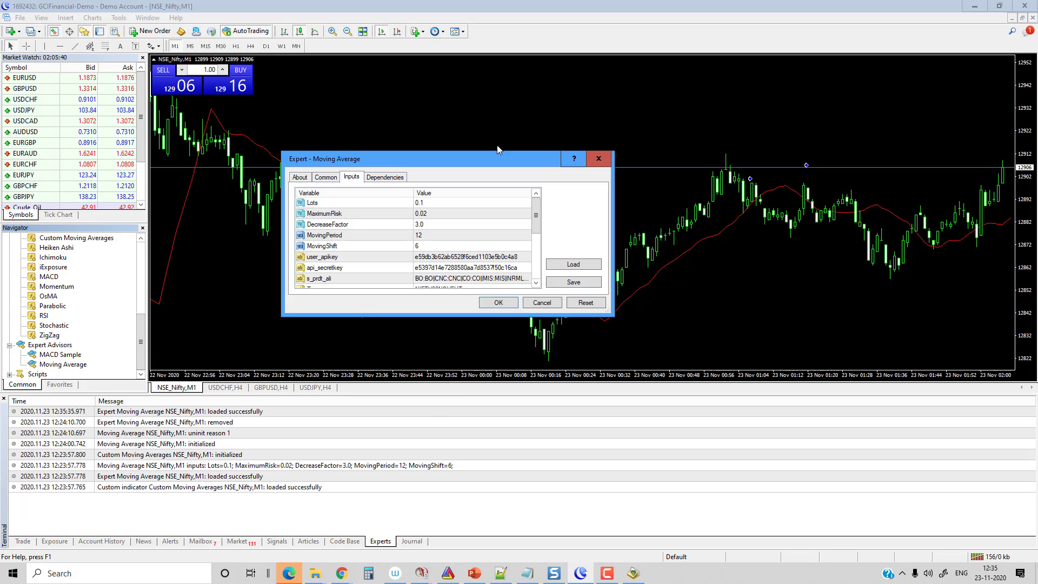
{"action": "left_click", "coordinate": [422, 238]}
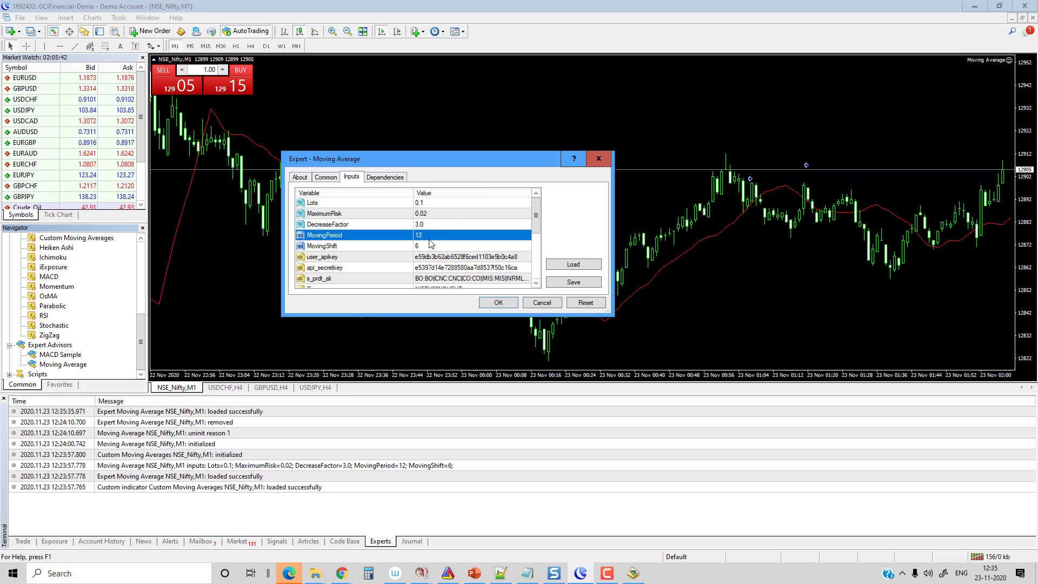
{"action": "left_click", "coordinate": [421, 246]}
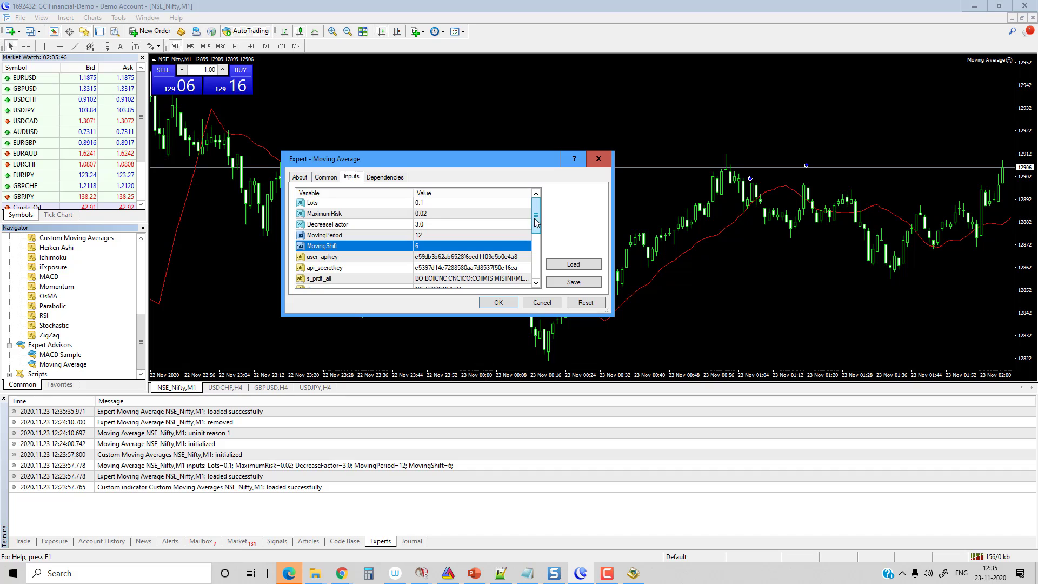
{"action": "left_click_drag", "start_coordinate": [535, 223], "coordinate": [535, 236]}
{"action": "left_click", "coordinate": [443, 227]}
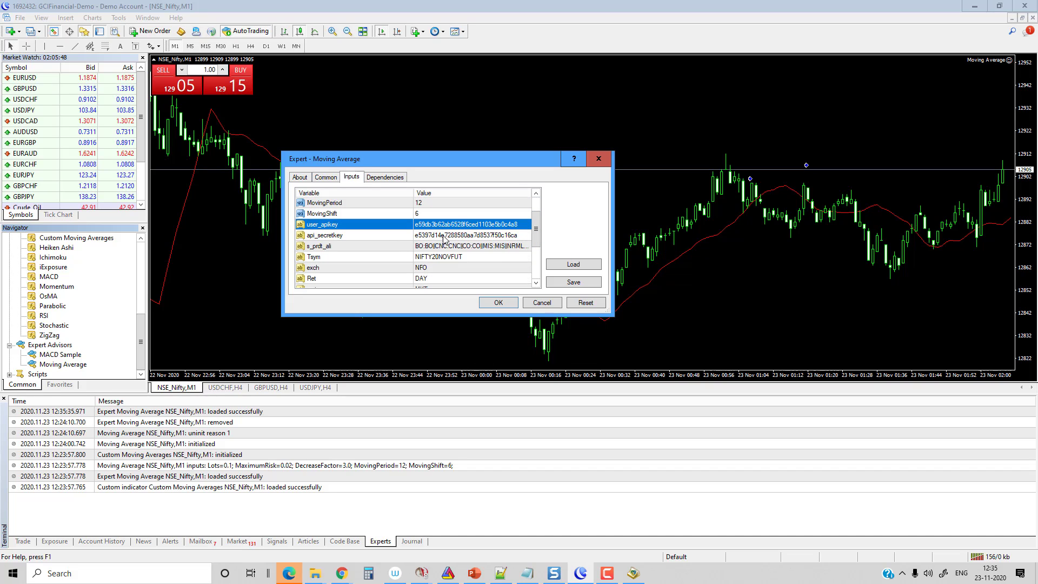
{"action": "left_click", "coordinate": [437, 236]}
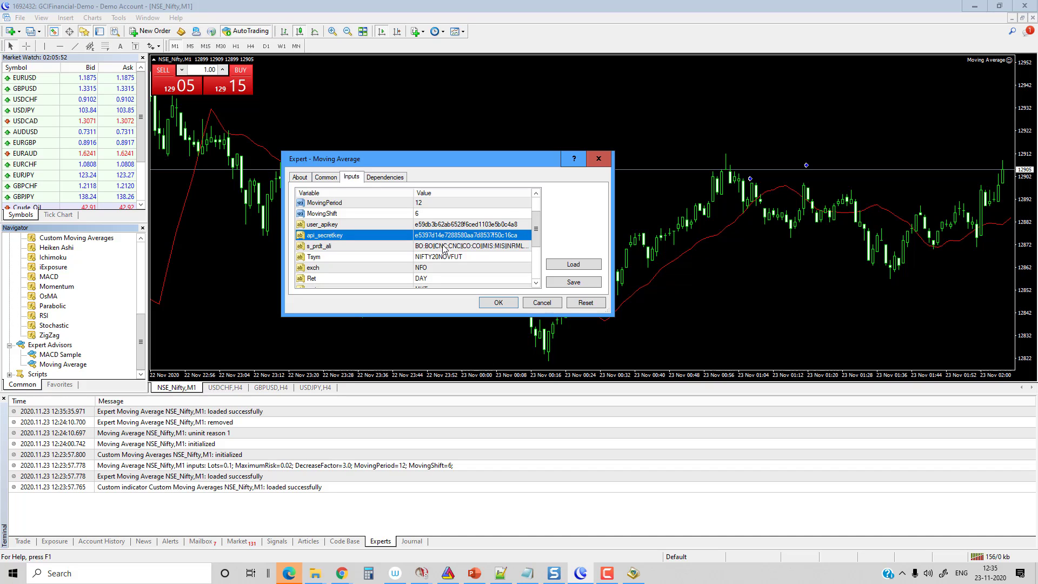
{"action": "left_click", "coordinate": [445, 247]}
{"action": "left_click", "coordinate": [447, 259]}
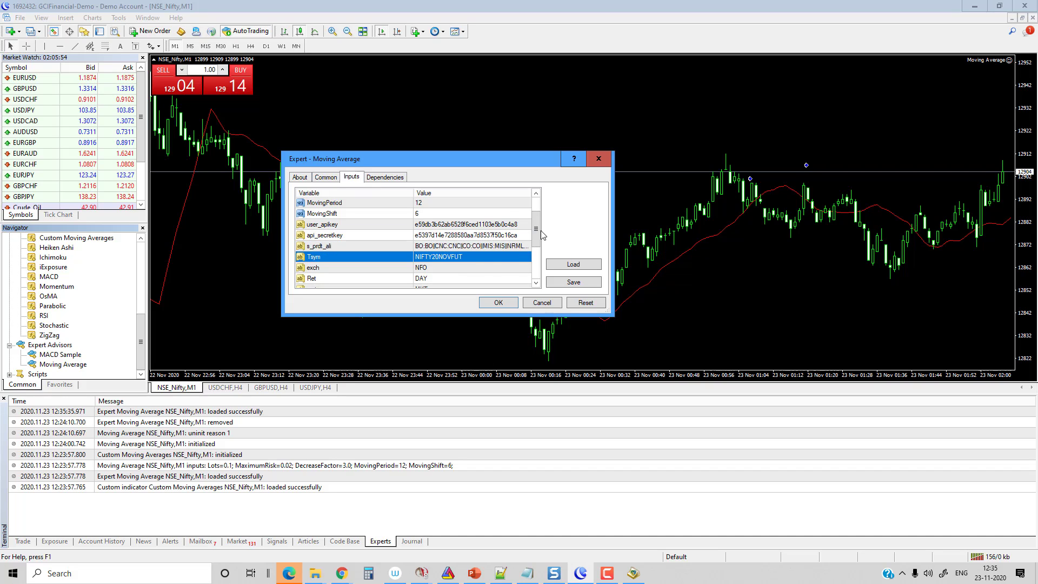
{"action": "scroll", "coordinate": [536, 236], "scroll_direction": "down", "scroll_amount": 1}
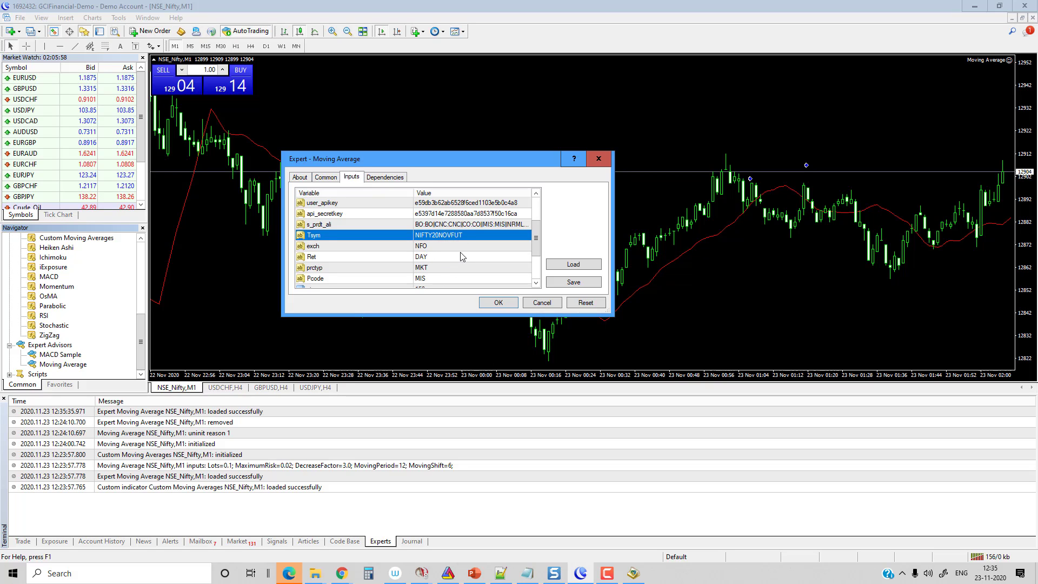
{"action": "left_click", "coordinate": [496, 303]}
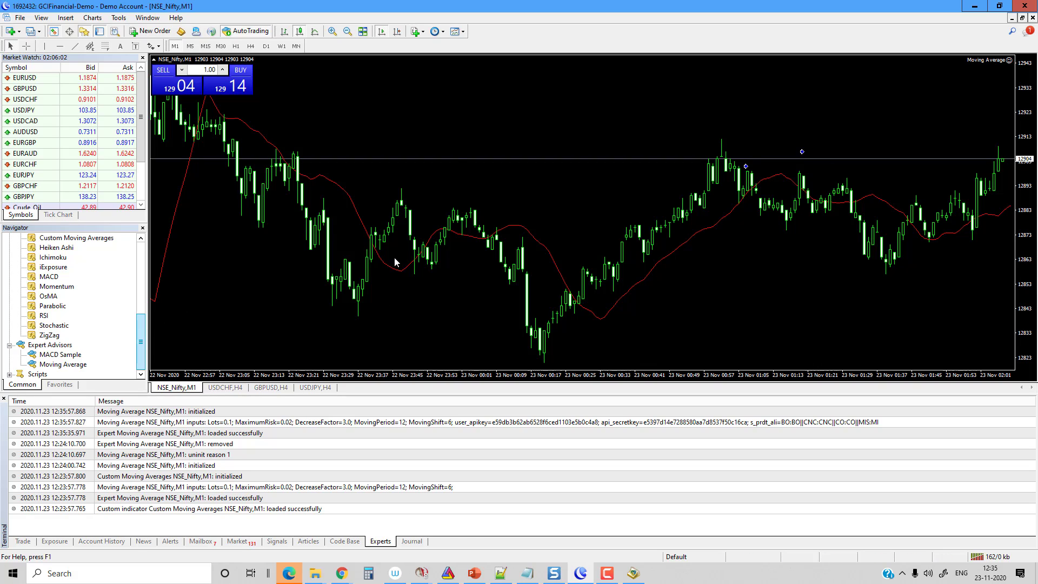
Step: Tick Allow DLL imports in the Moving Average expert's Common properties, recheck Inputs, and confirm
{"action": "right_click", "coordinate": [468, 126]}
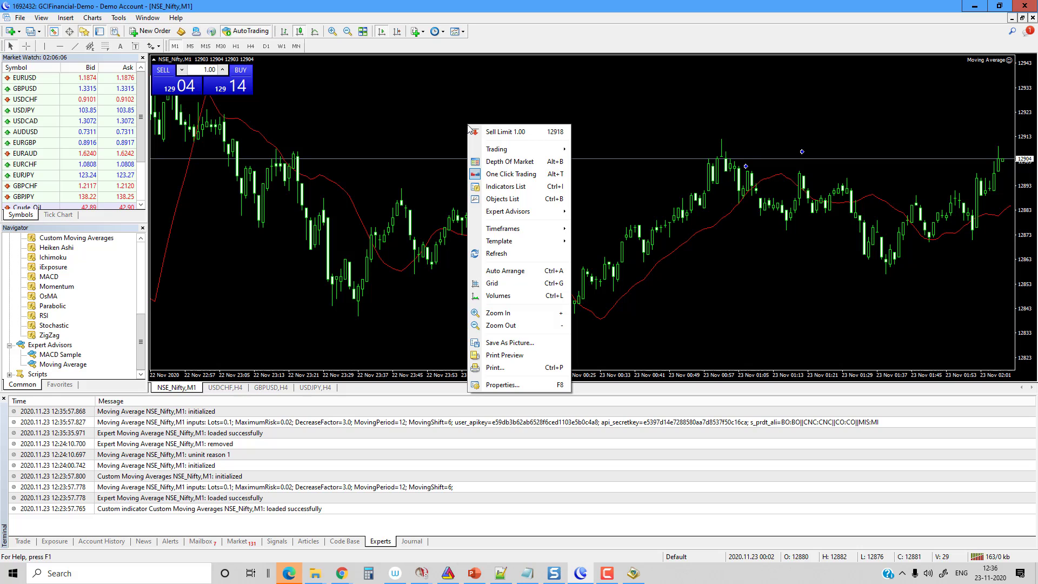
{"action": "mouse_move", "coordinate": [524, 212]}
{"action": "left_click", "coordinate": [599, 210]}
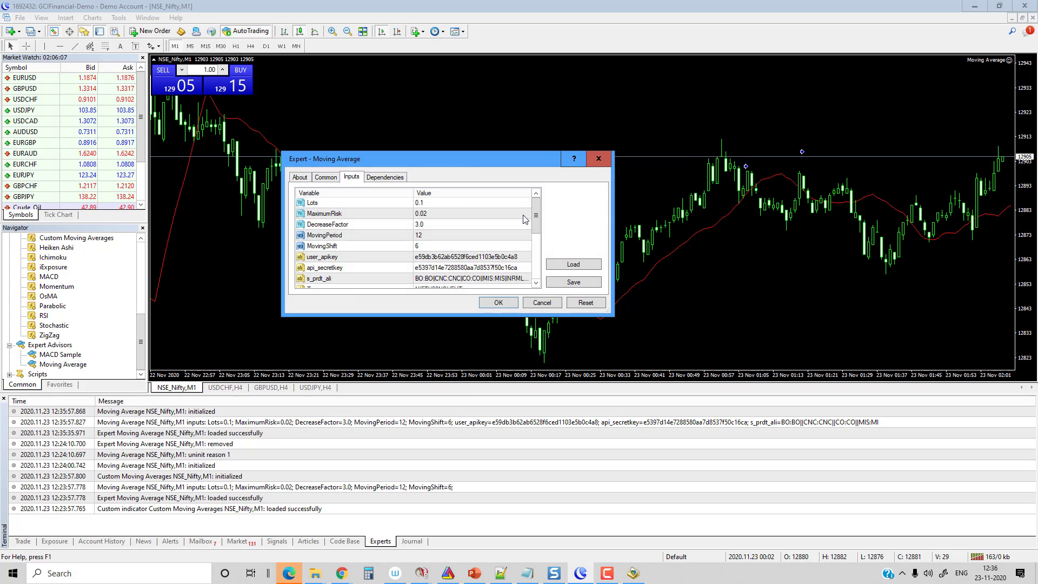
{"action": "left_click", "coordinate": [326, 178]}
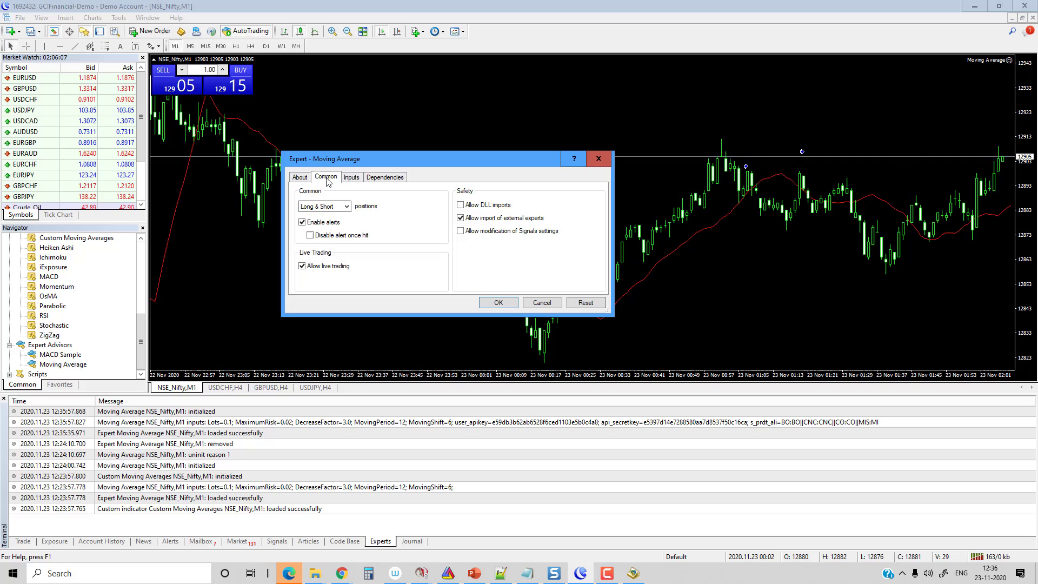
{"action": "left_click", "coordinate": [460, 205]}
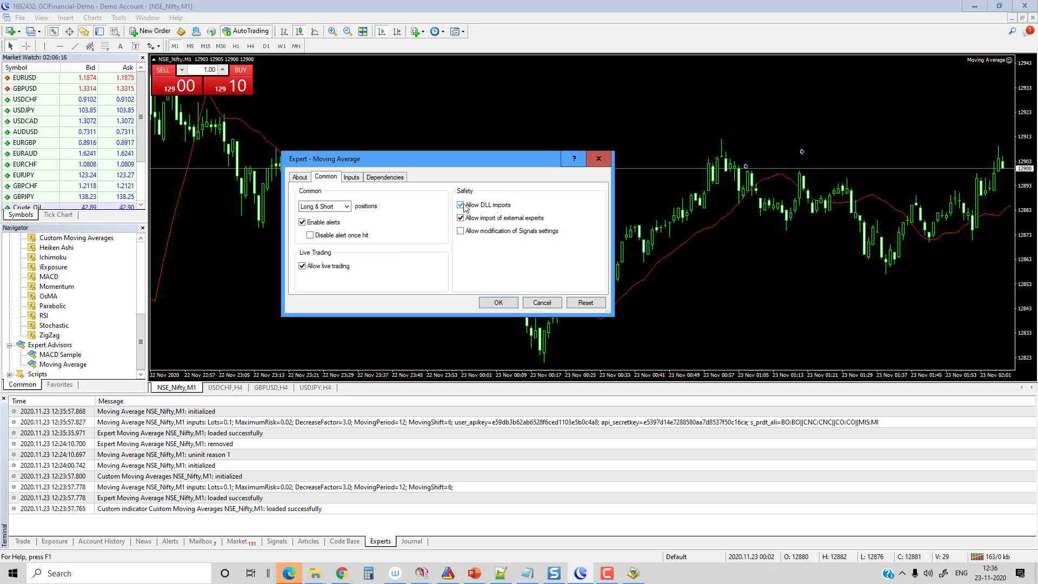
{"action": "left_click", "coordinate": [351, 177]}
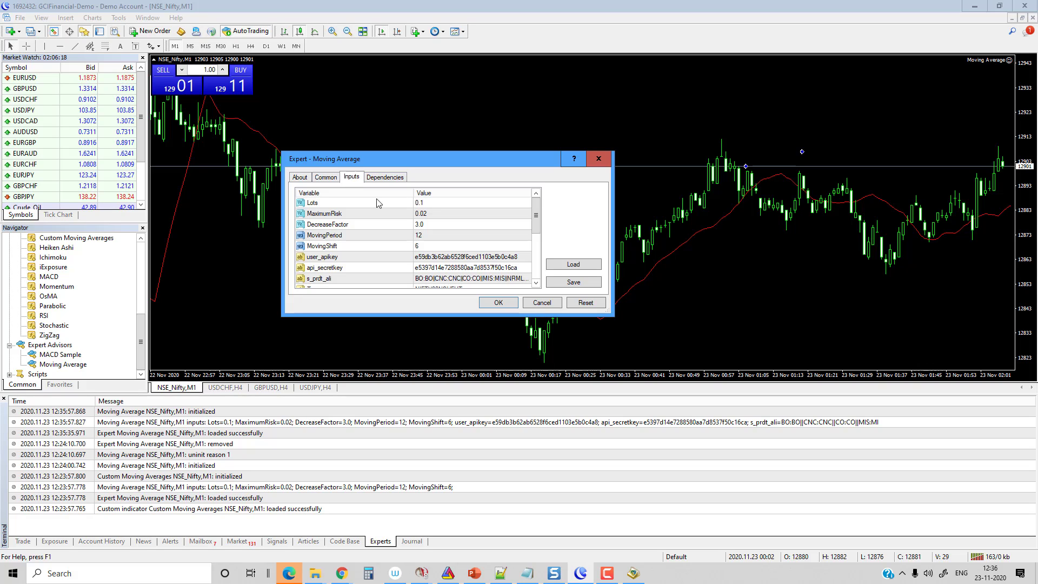
{"action": "left_click_drag", "start_coordinate": [534, 216], "coordinate": [534, 265]}
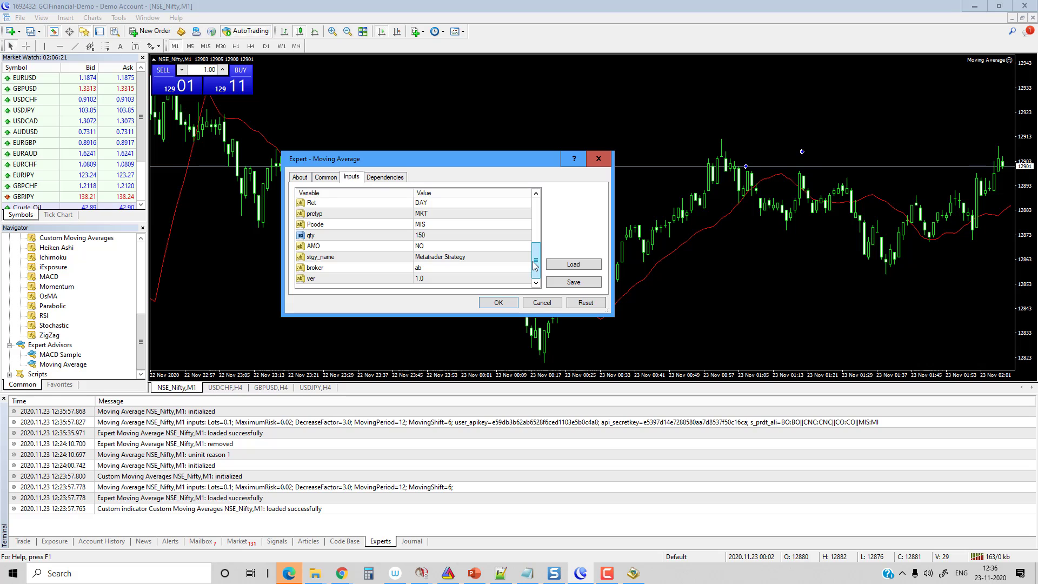
{"action": "left_click", "coordinate": [498, 304]}
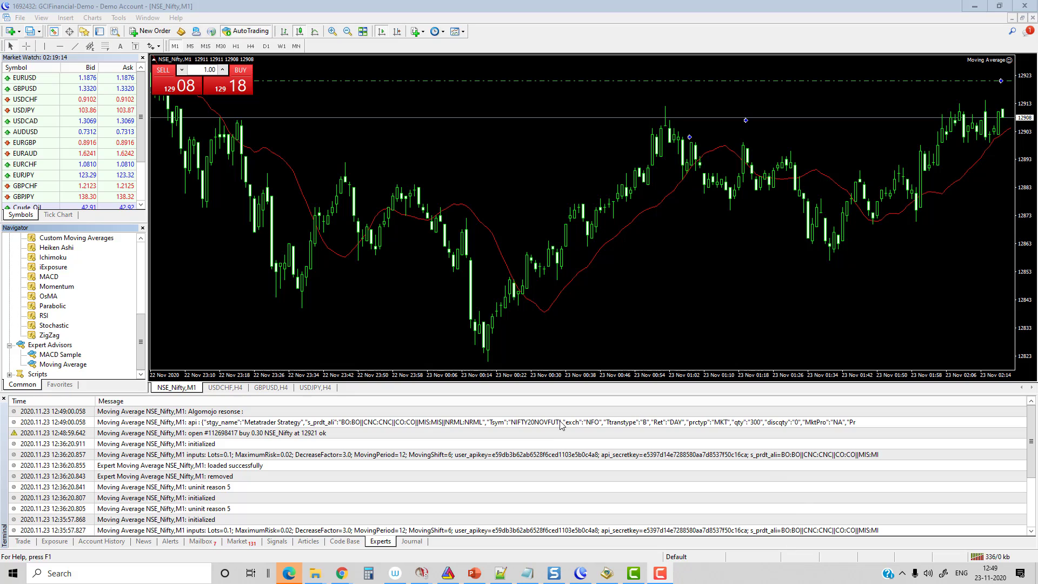
Step: Read the Algomojo response and NIFTY20NOVFUT API request lines in the Experts log
{"action": "left_click", "coordinate": [227, 413]}
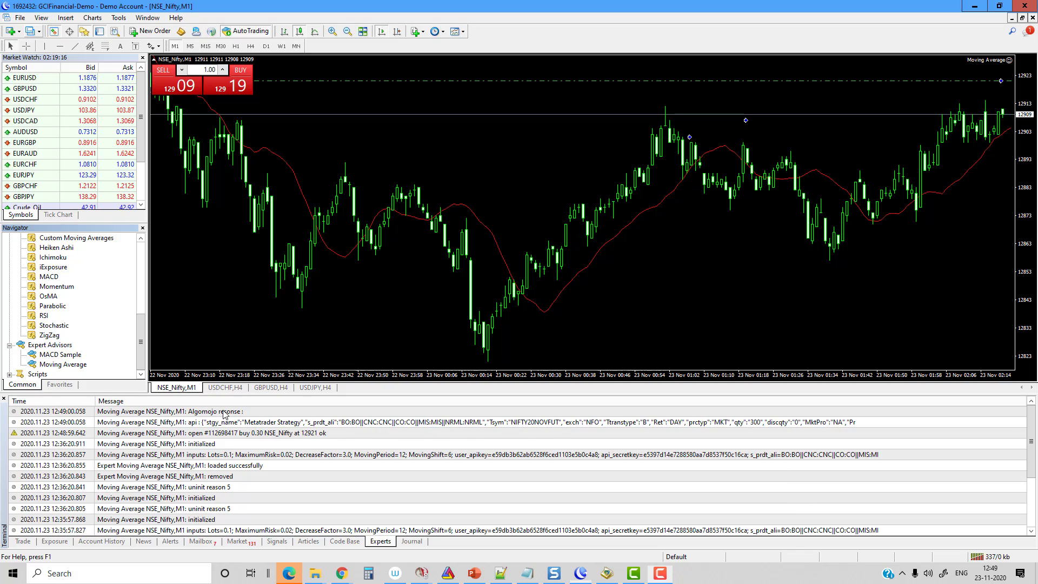
{"action": "left_click", "coordinate": [265, 425]}
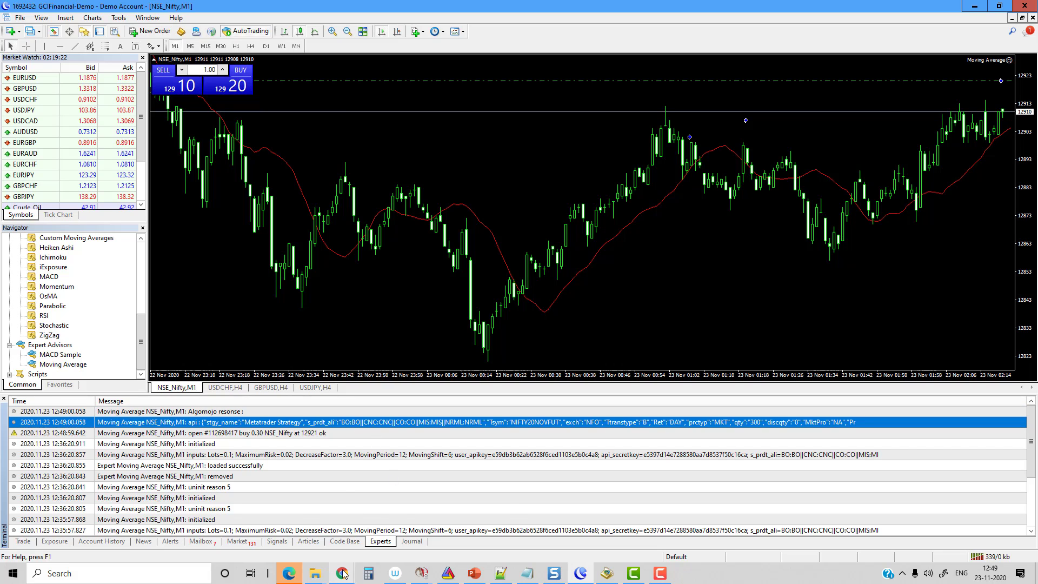
{"action": "mouse_move", "coordinate": [342, 573]}
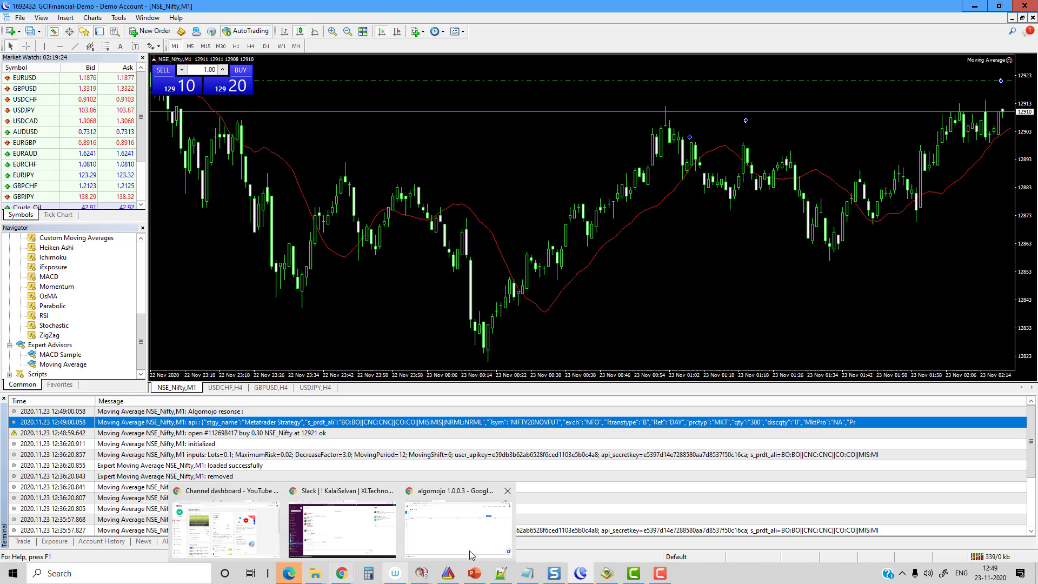
Step: Check the NIFTY20NOVFUT order in Algomojo's Orders Log, then switch back to MetaTrader
{"action": "left_click", "coordinate": [466, 519]}
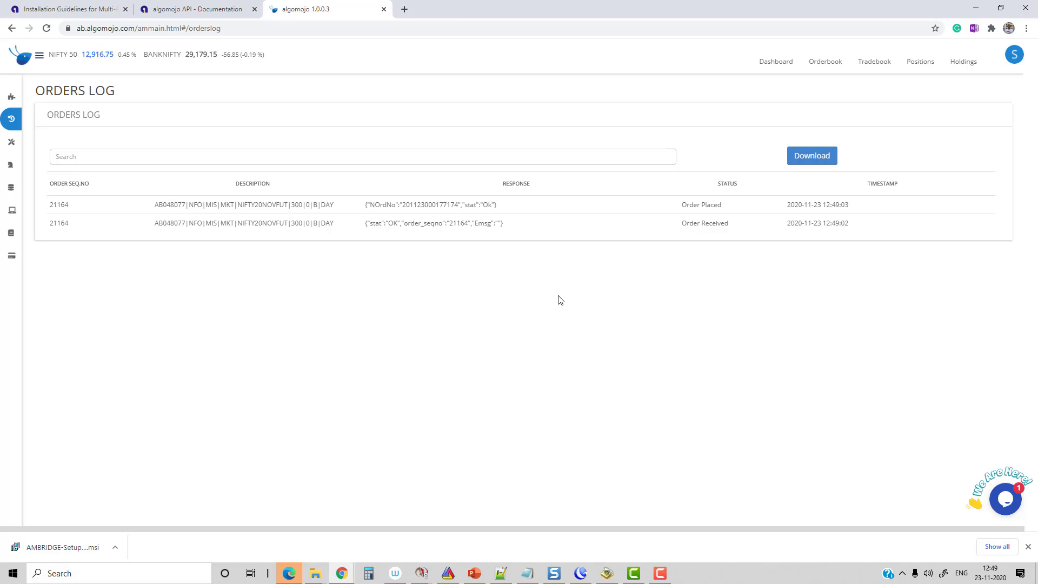
{"action": "left_click", "coordinate": [581, 574]}
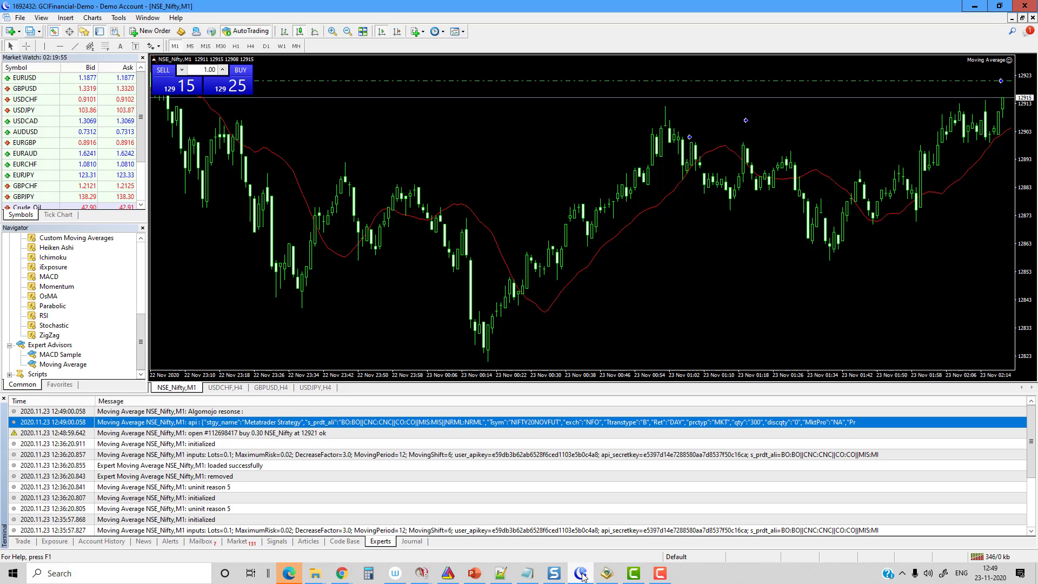
Step: Set the Moving Average expert's qty input to 75 in its properties and apply it
{"action": "right_click", "coordinate": [395, 146]}
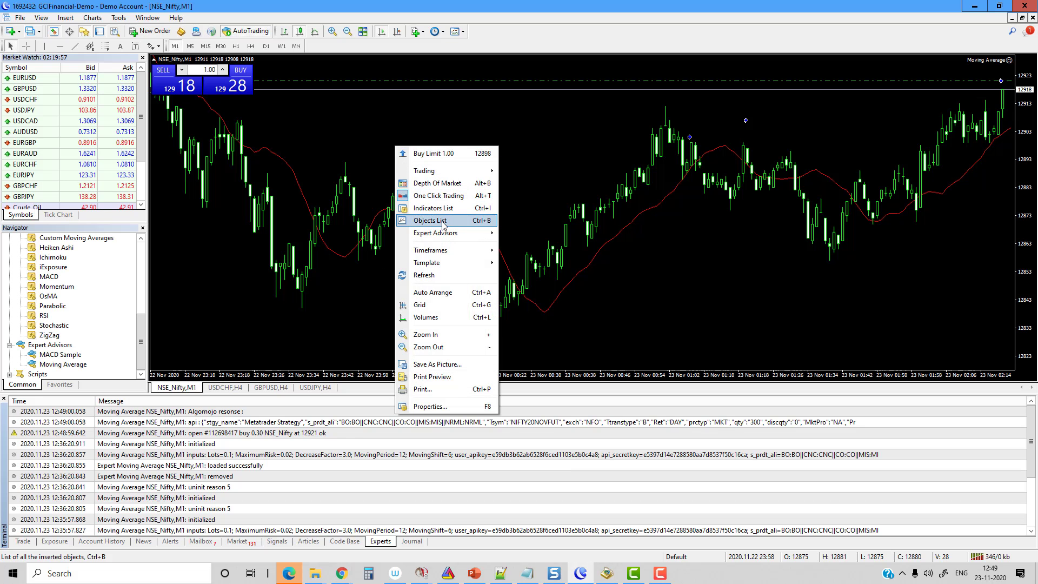
{"action": "mouse_move", "coordinate": [439, 233]}
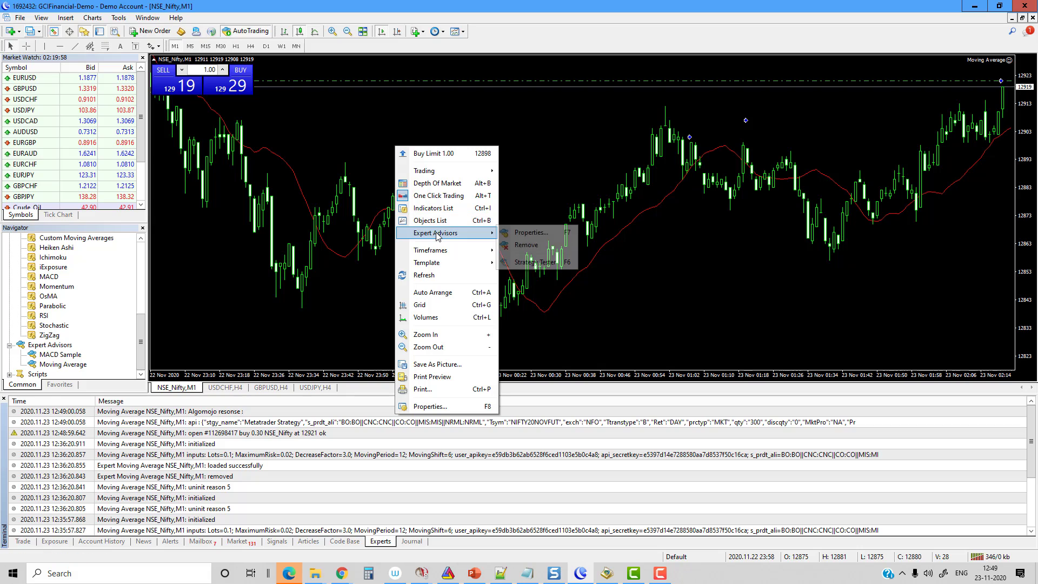
{"action": "left_click", "coordinate": [530, 233]}
{"action": "scroll", "coordinate": [432, 265], "scroll_direction": "down", "scroll_amount": 3}
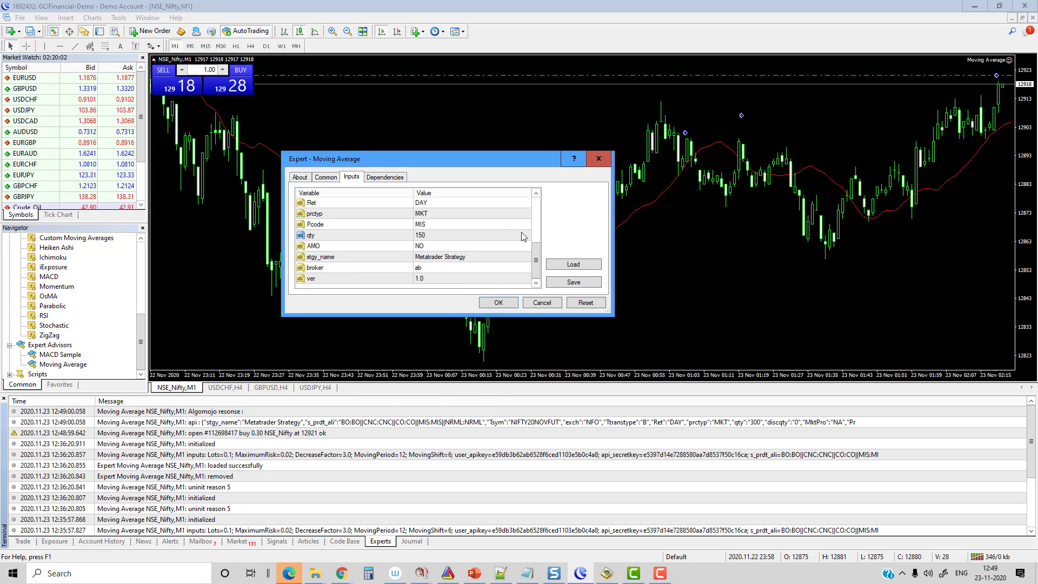
{"action": "left_click", "coordinate": [427, 235]}
{"action": "left_click", "coordinate": [427, 236]}
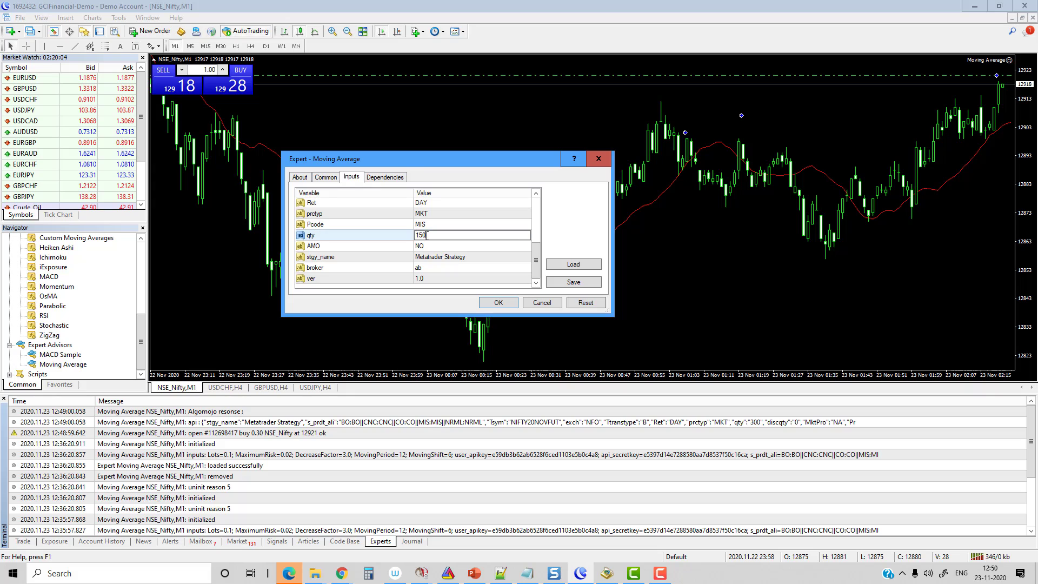
{"action": "type", "text": "75"}
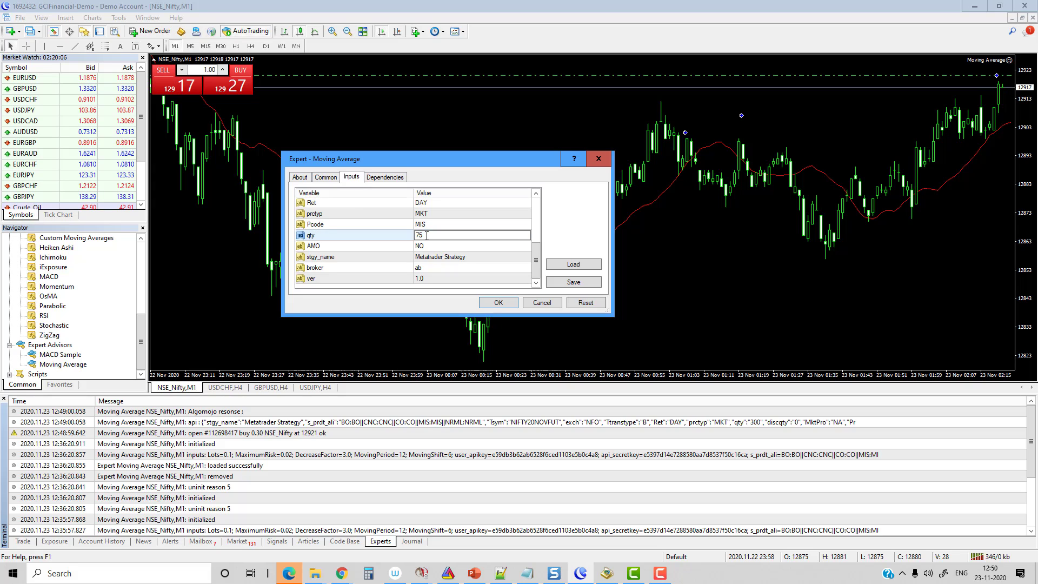
{"action": "left_click", "coordinate": [494, 306]}
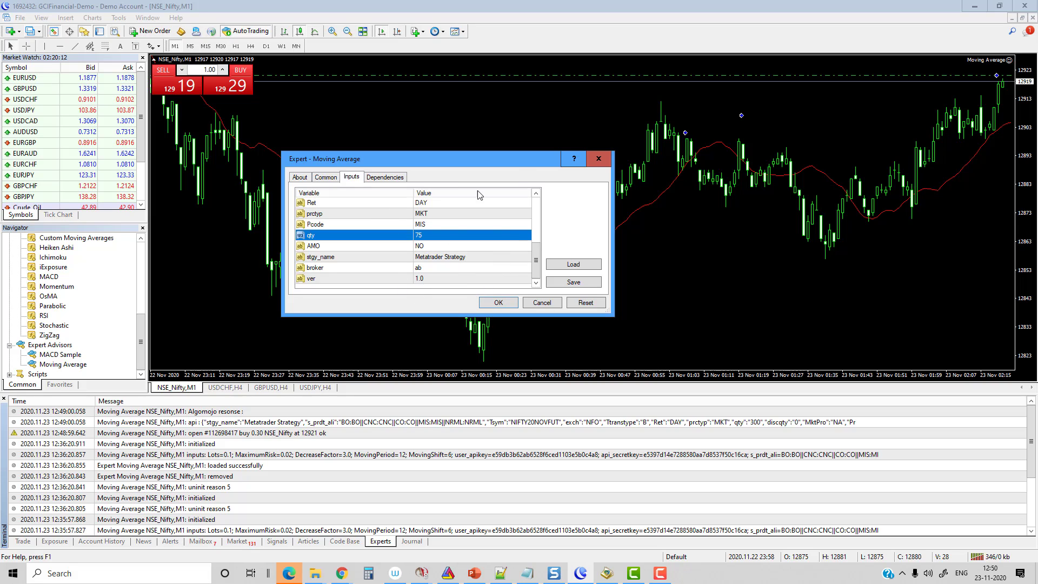
{"action": "left_click", "coordinate": [499, 303]}
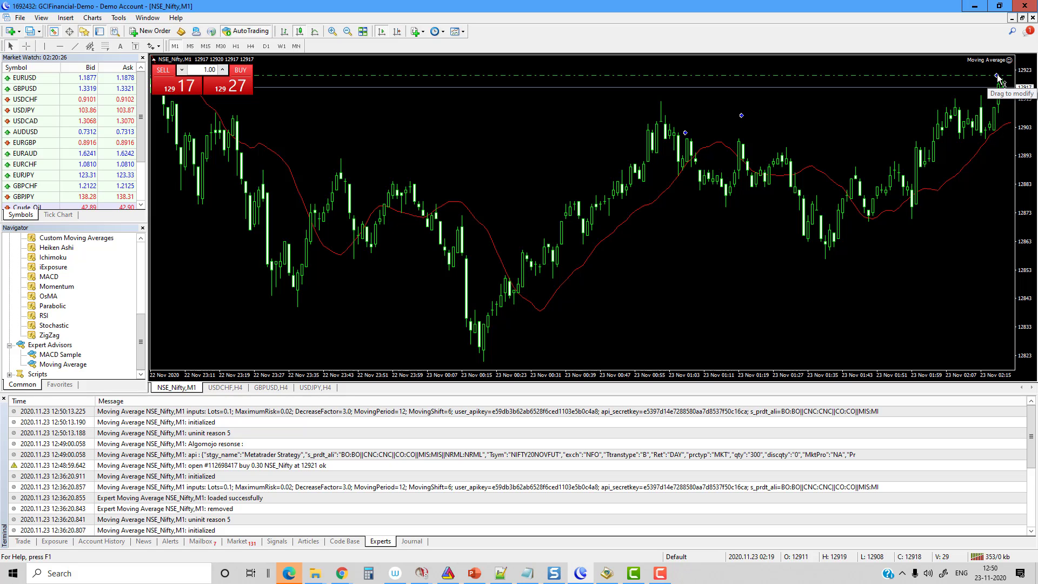
Step: Minimise MetaTrader, view Algomojo's Orderbook showing the rejected NIFTY20NOVFUT buy, then minimise Chrome
{"action": "left_click", "coordinate": [974, 6]}
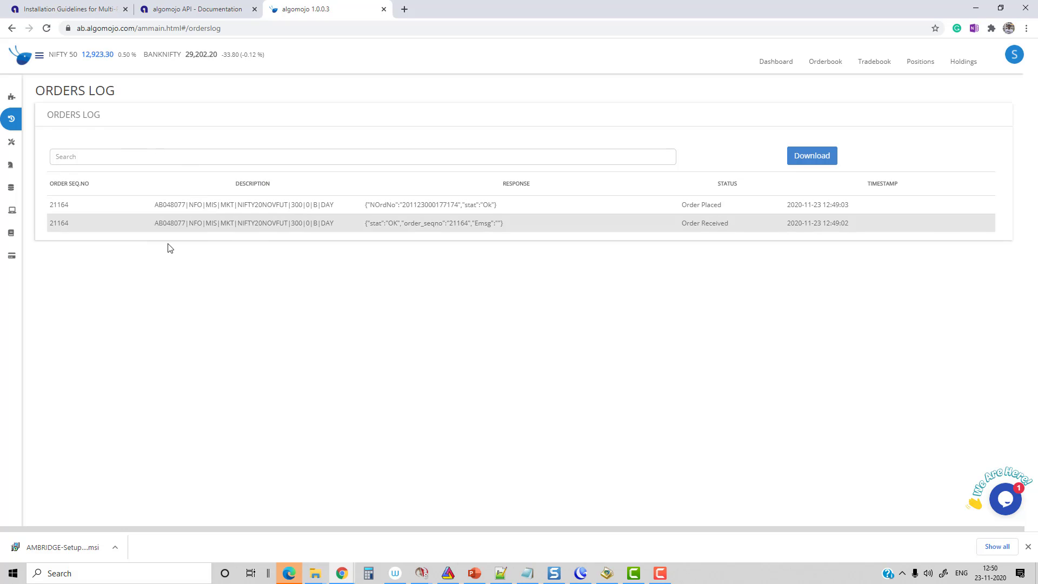
{"action": "left_click", "coordinate": [825, 62]}
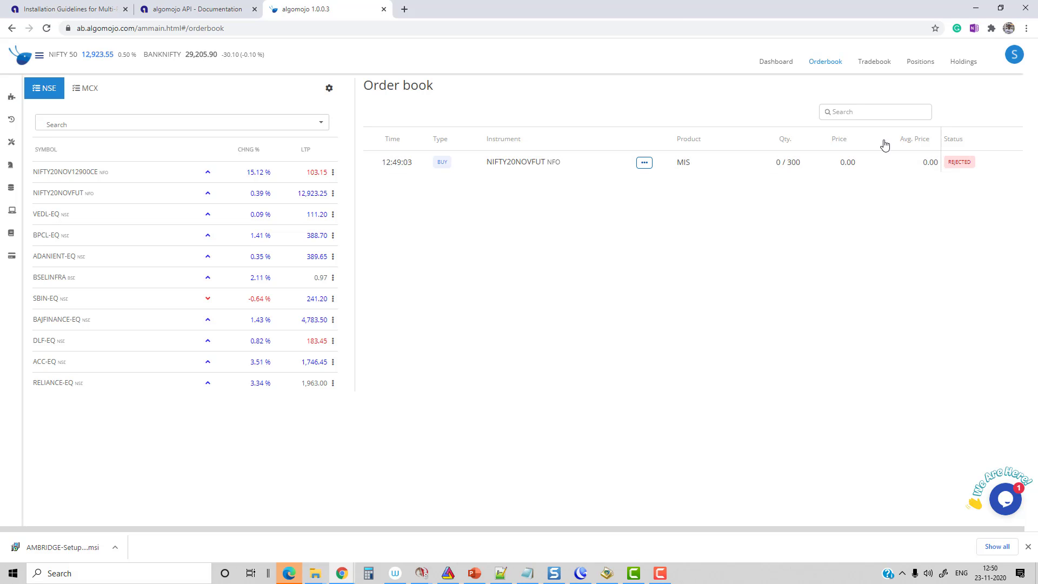
{"action": "left_click", "coordinate": [968, 9]}
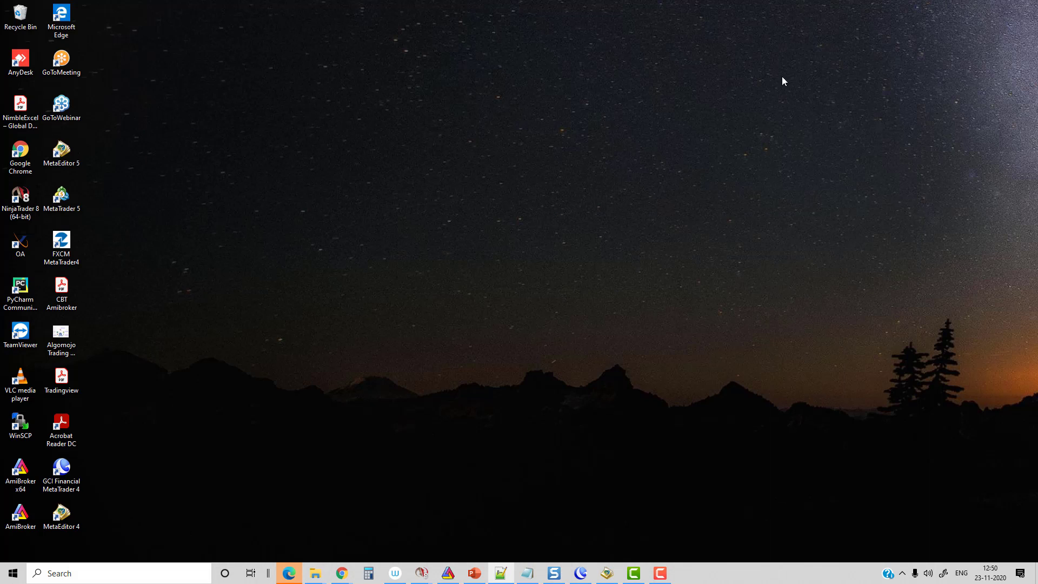
Step: Restore MetaTrader 4 with the NSE_Nifty M1 chart and scroll the Navigator list
{"action": "left_click", "coordinate": [580, 572]}
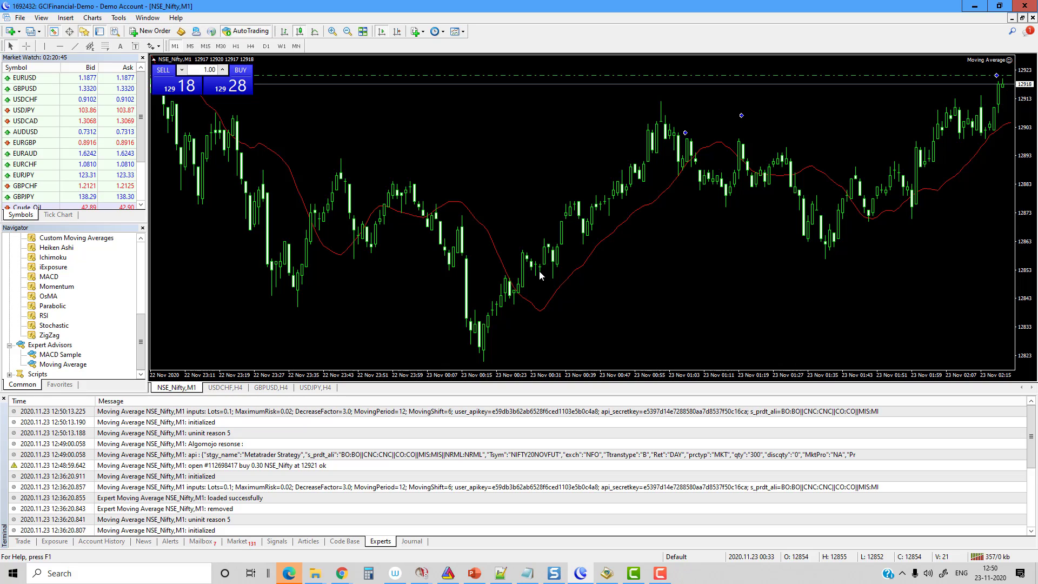
{"action": "mouse_move", "coordinate": [141, 342]}
{"action": "left_mouse_down"}
{"action": "mouse_move", "coordinate": [145, 278]}
{"action": "mouse_move", "coordinate": [140, 323]}
{"action": "left_mouse_up"}
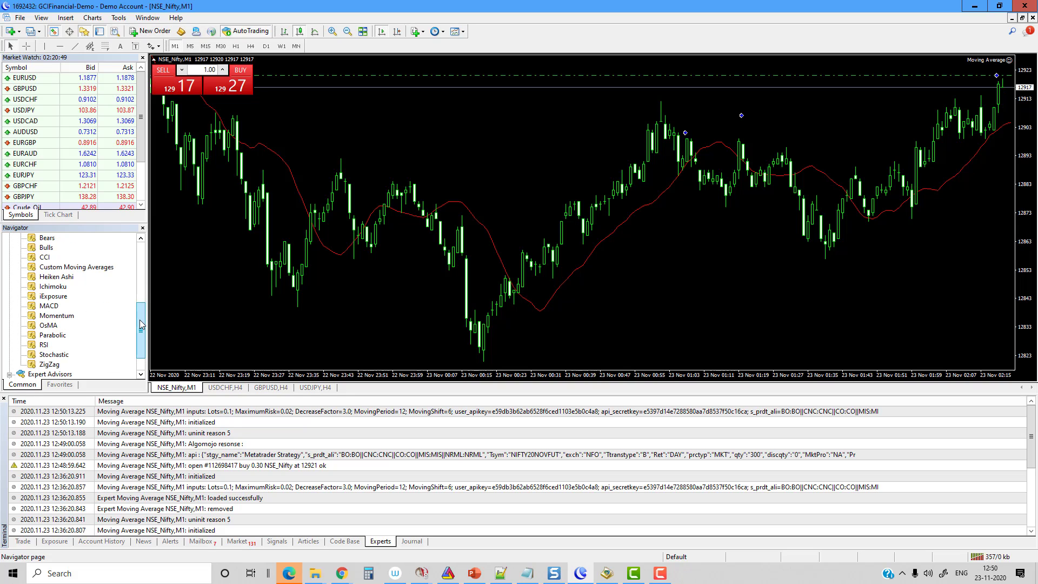